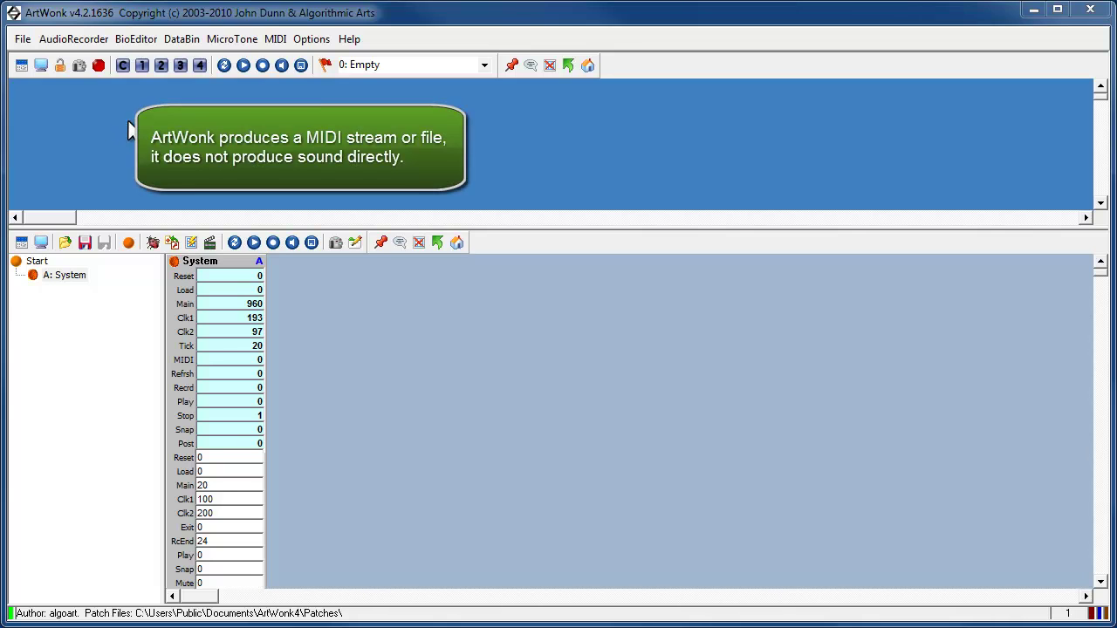
# Step: Set MIDI Port 0's output driver to Microsoft GS Wavetable Synth and close the settings
pyautogui.click(276, 38)
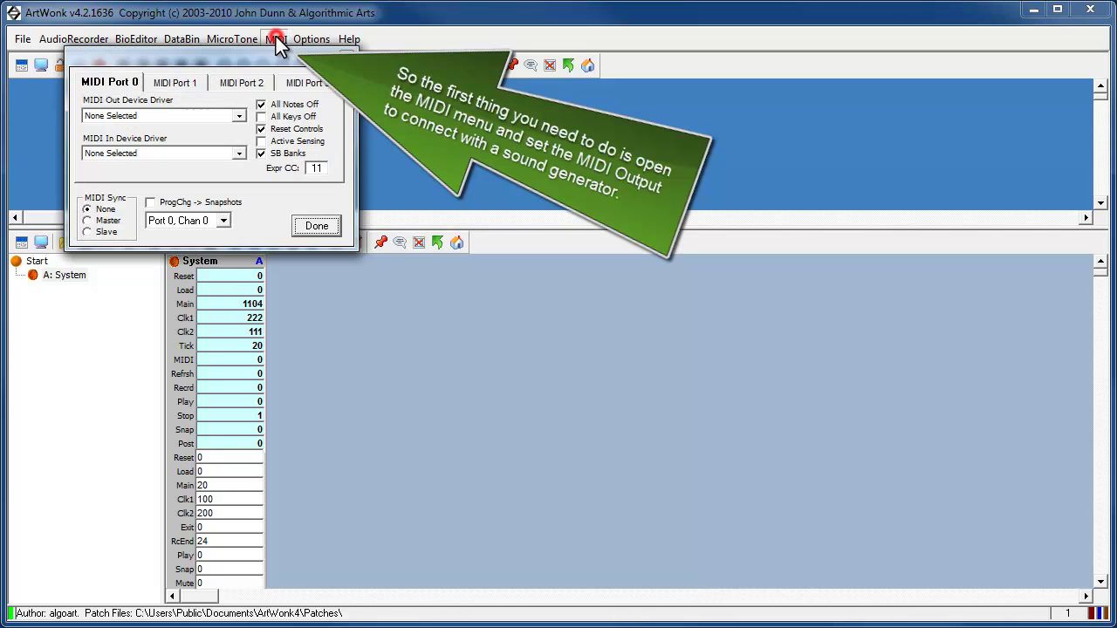
pyautogui.click(240, 116)
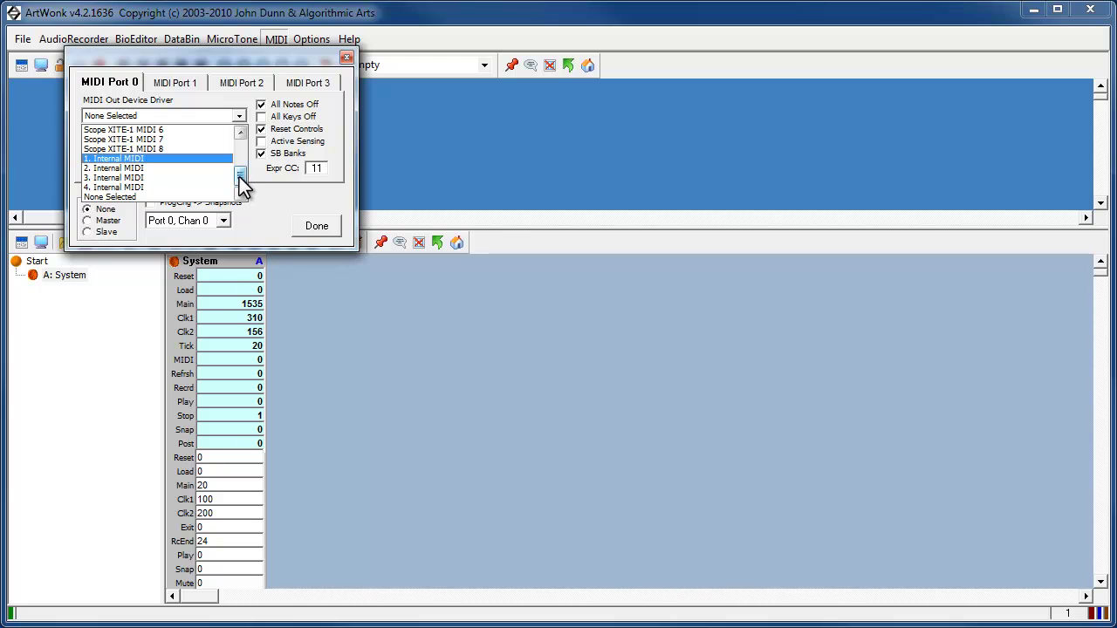
pyautogui.moveTo(237, 175); pyautogui.dragTo(240, 142)
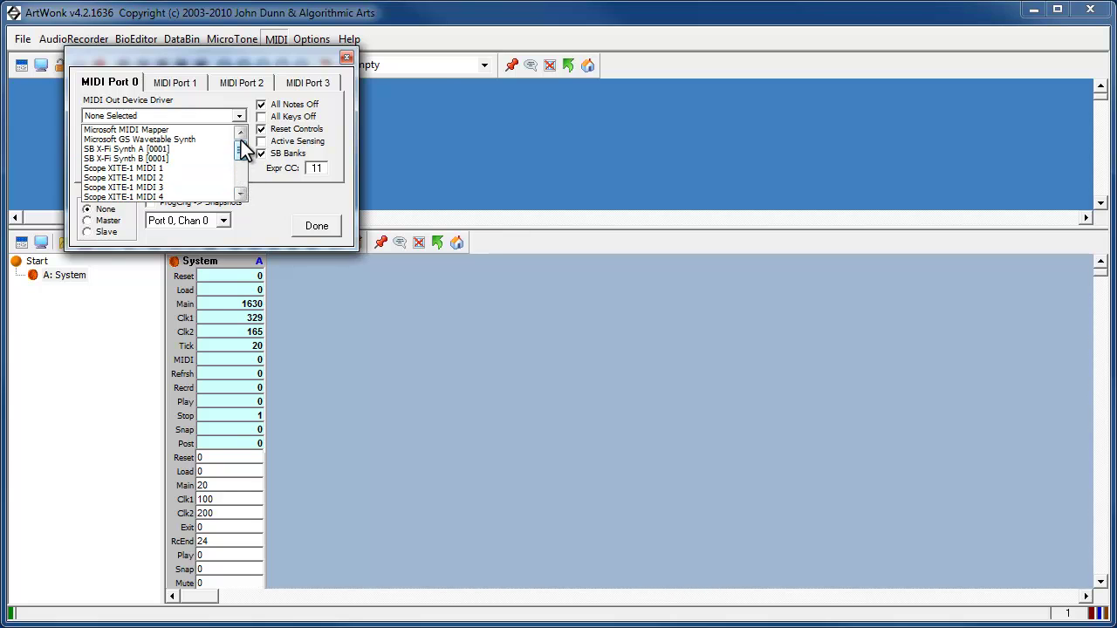
pyautogui.click(113, 139)
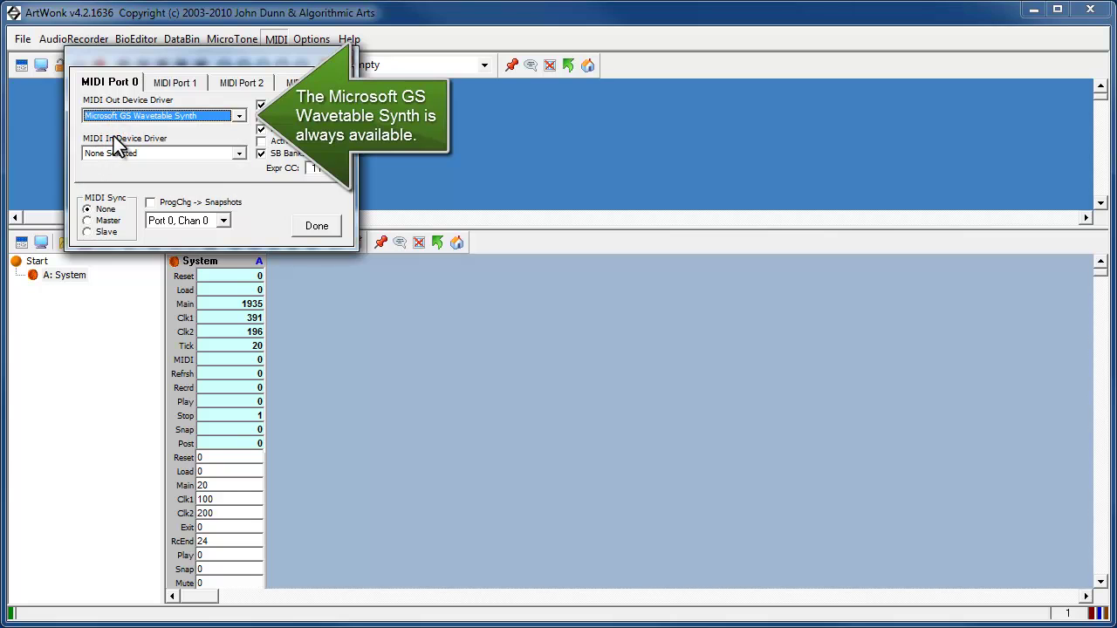
pyautogui.click(321, 228)
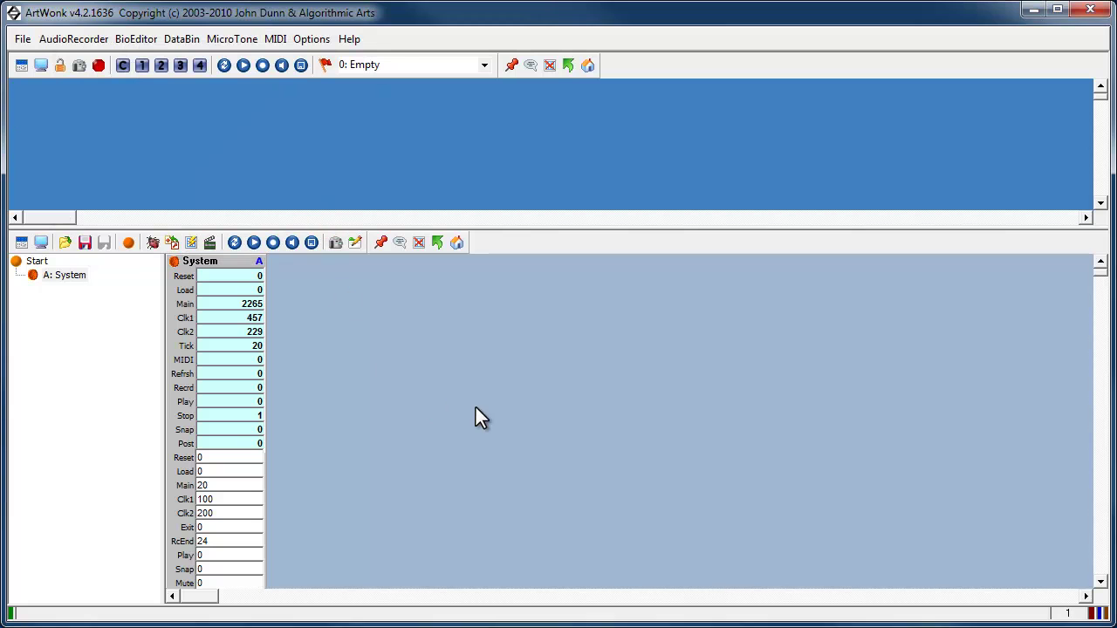
# Step: Open TinyTutorial.awp from the Examples folder
pyautogui.click(21, 40)
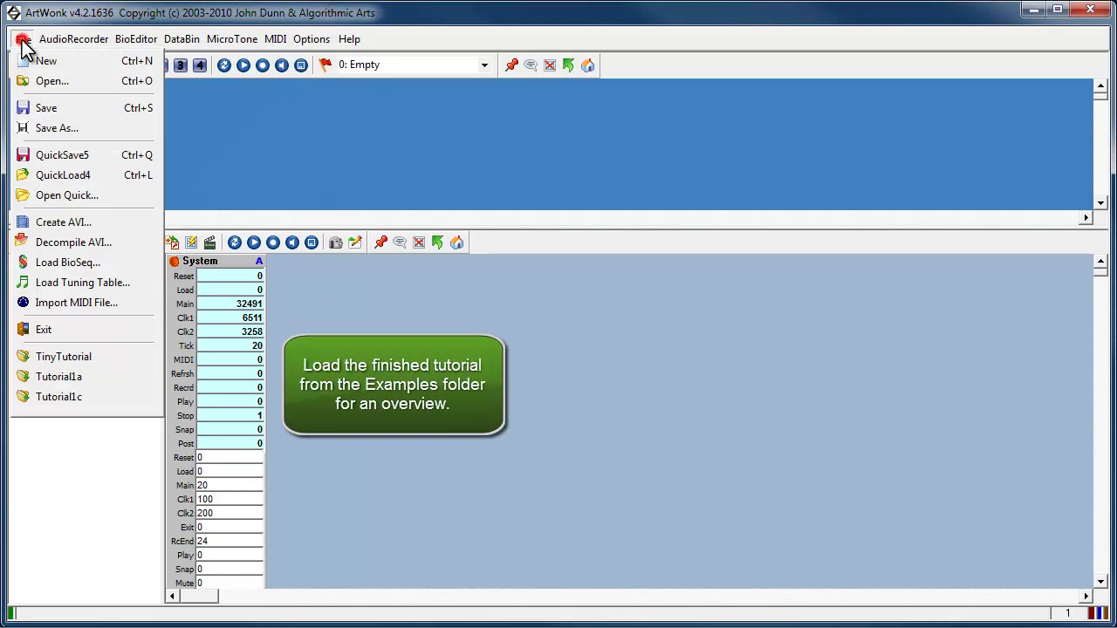
pyautogui.click(61, 79)
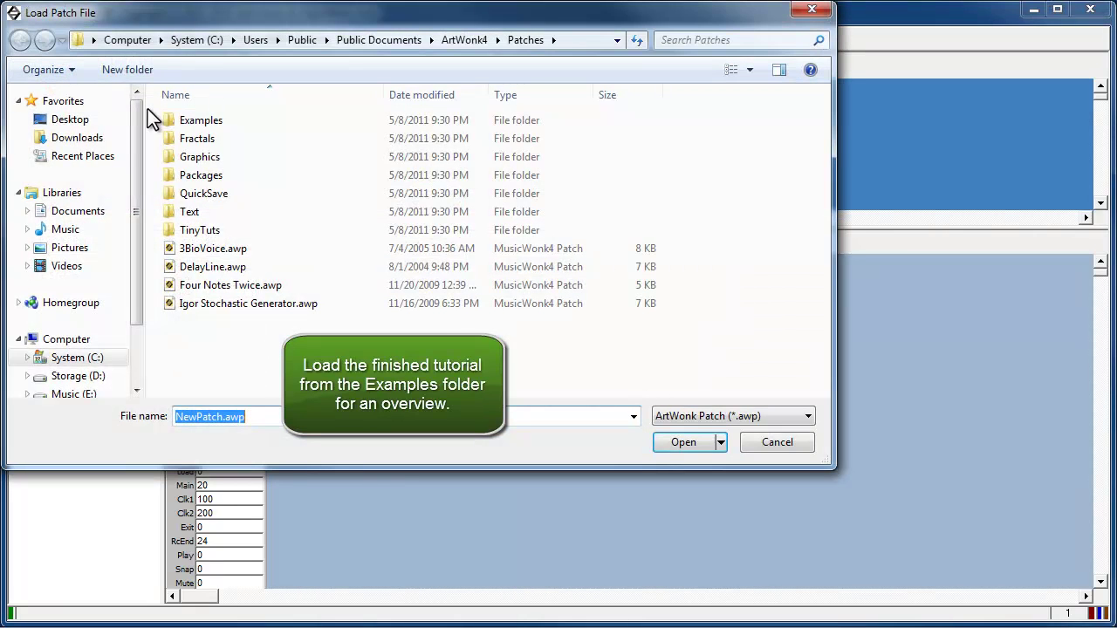
pyautogui.doubleClick(210, 122)
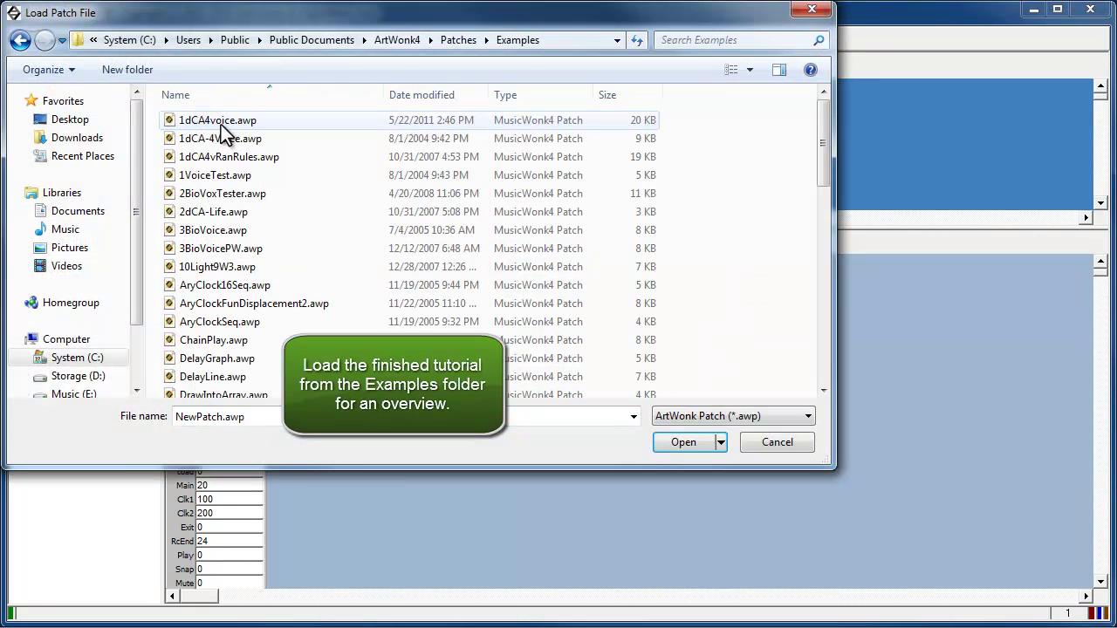
pyautogui.moveTo(822, 153); pyautogui.dragTo(804, 390)
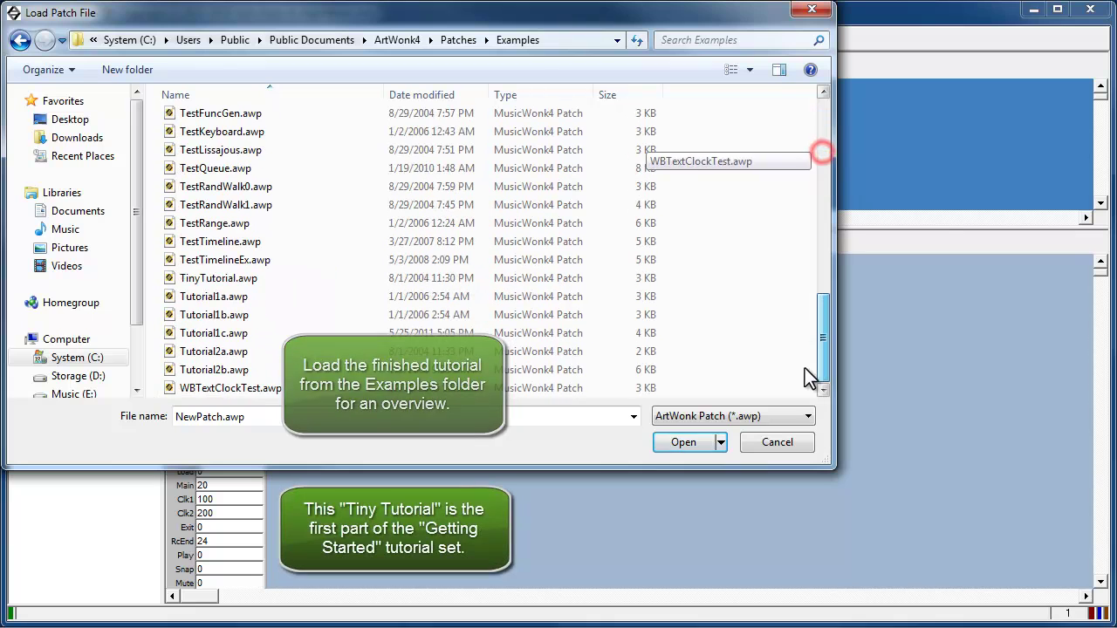
pyautogui.click(229, 281)
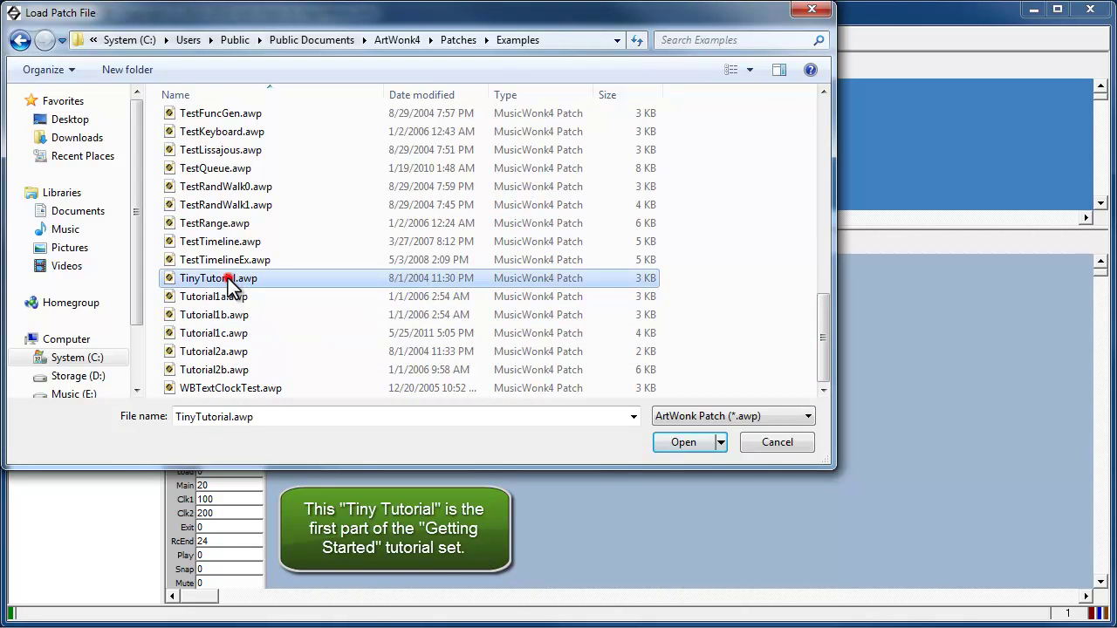
pyautogui.click(683, 442)
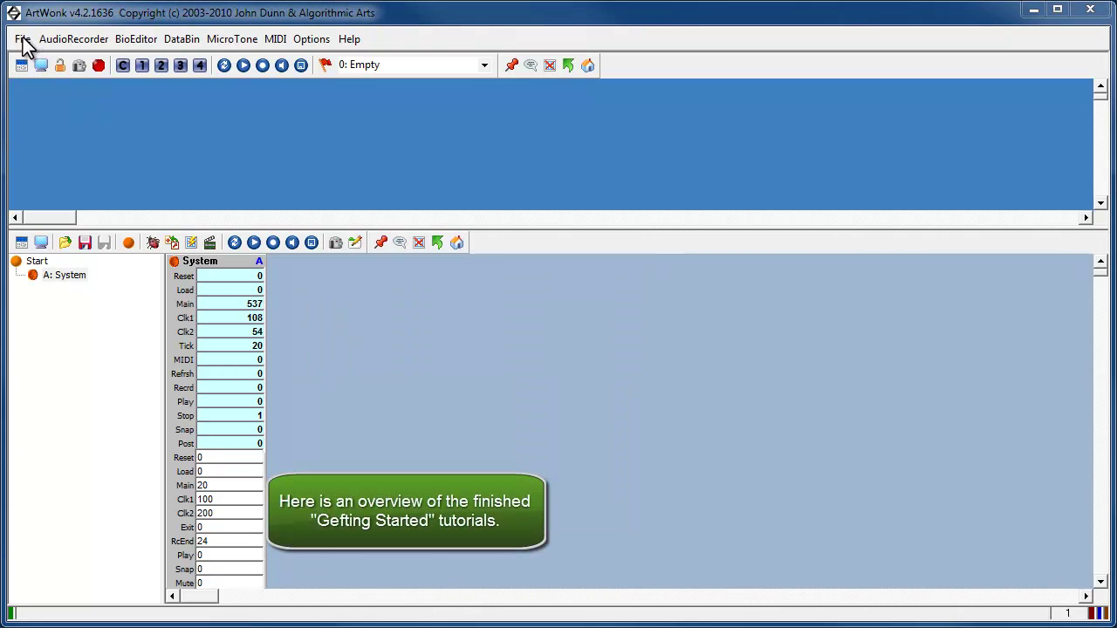
# Step: Open Tutorial1c.awp from the Examples folder
pyautogui.click(23, 40)
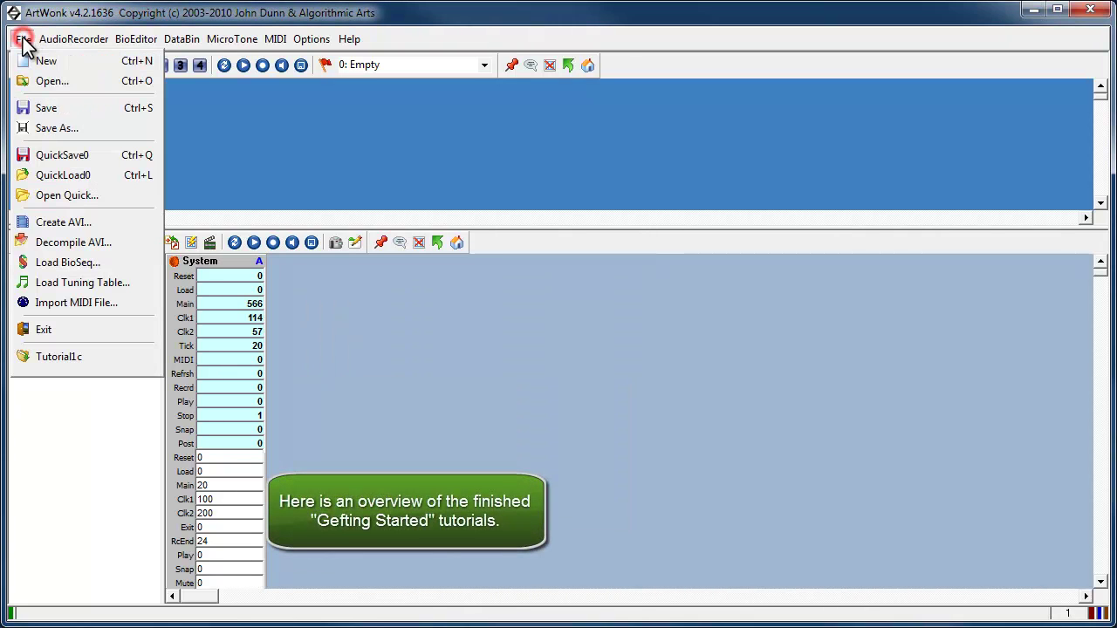
pyautogui.click(55, 79)
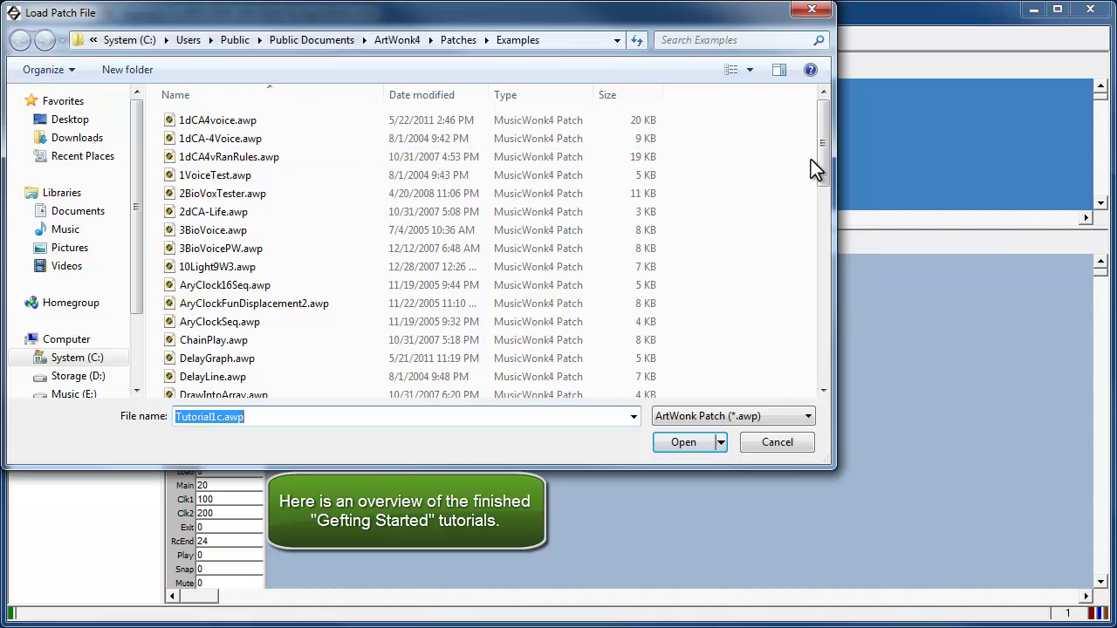
pyautogui.moveTo(821, 153); pyautogui.dragTo(801, 363)
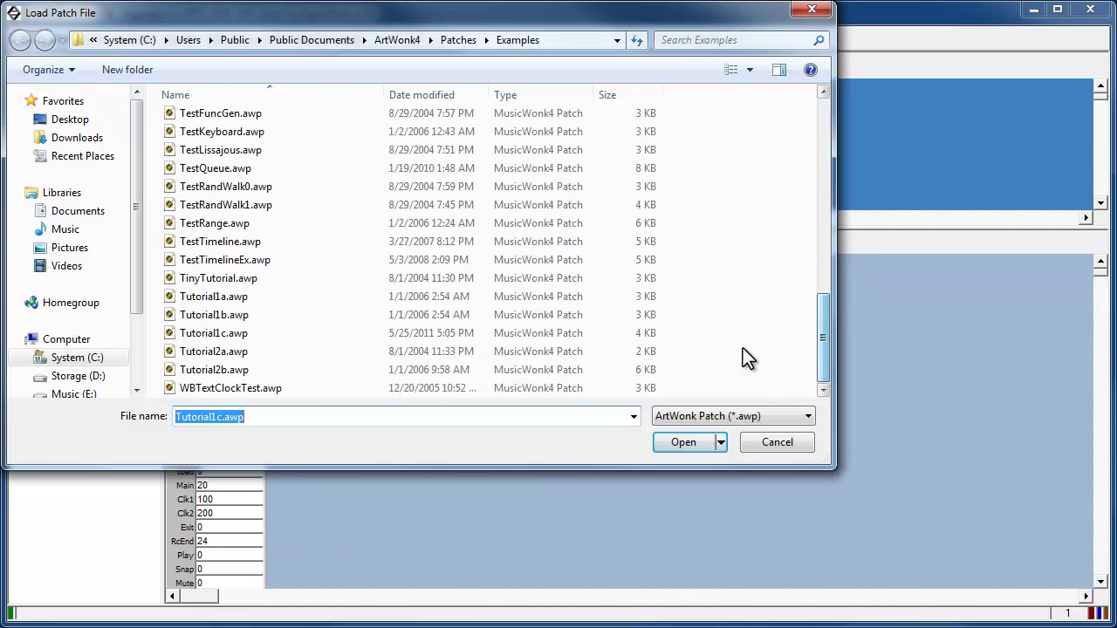
pyautogui.click(209, 336)
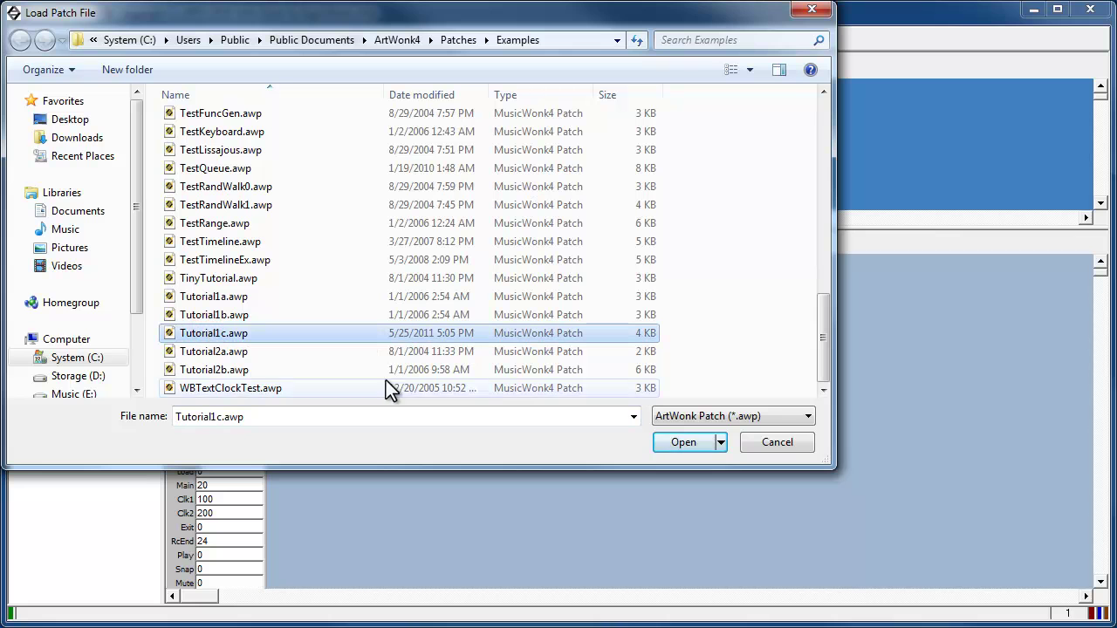
pyautogui.click(684, 443)
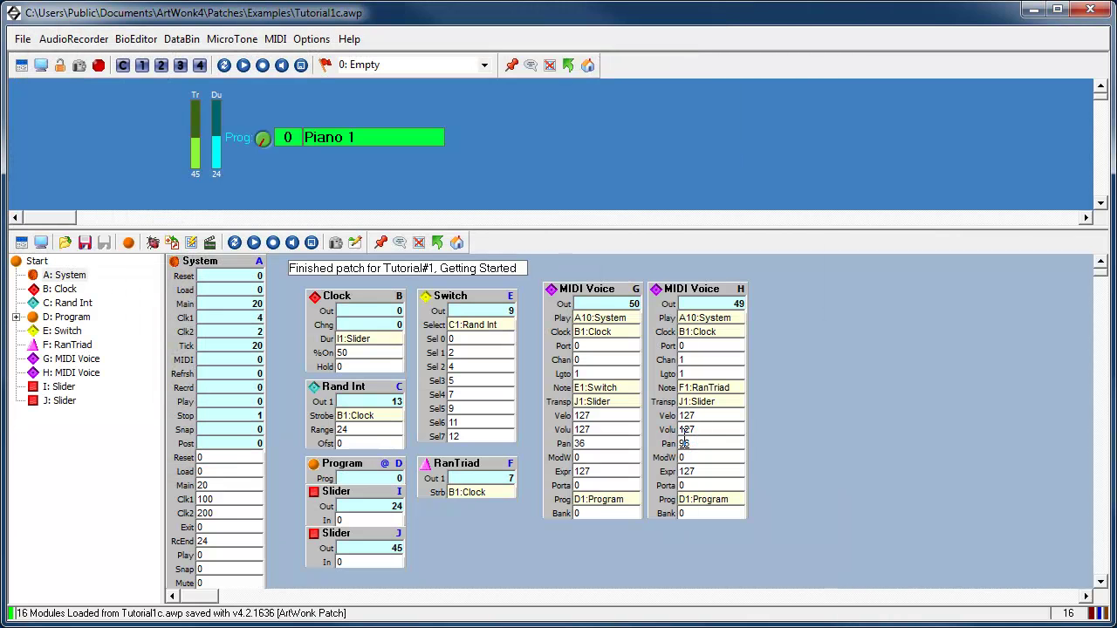
# Step: Start the patch playing and set the Tr slider to 55 and Du to 12
pyautogui.click(242, 65)
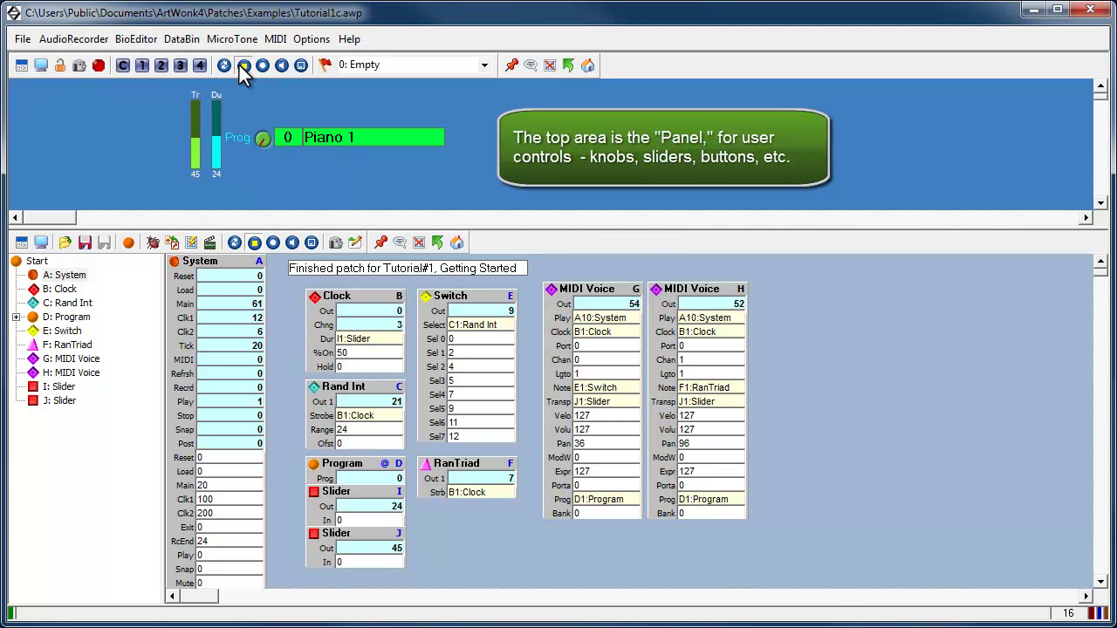
pyautogui.moveTo(196, 138); pyautogui.dragTo(199, 110)
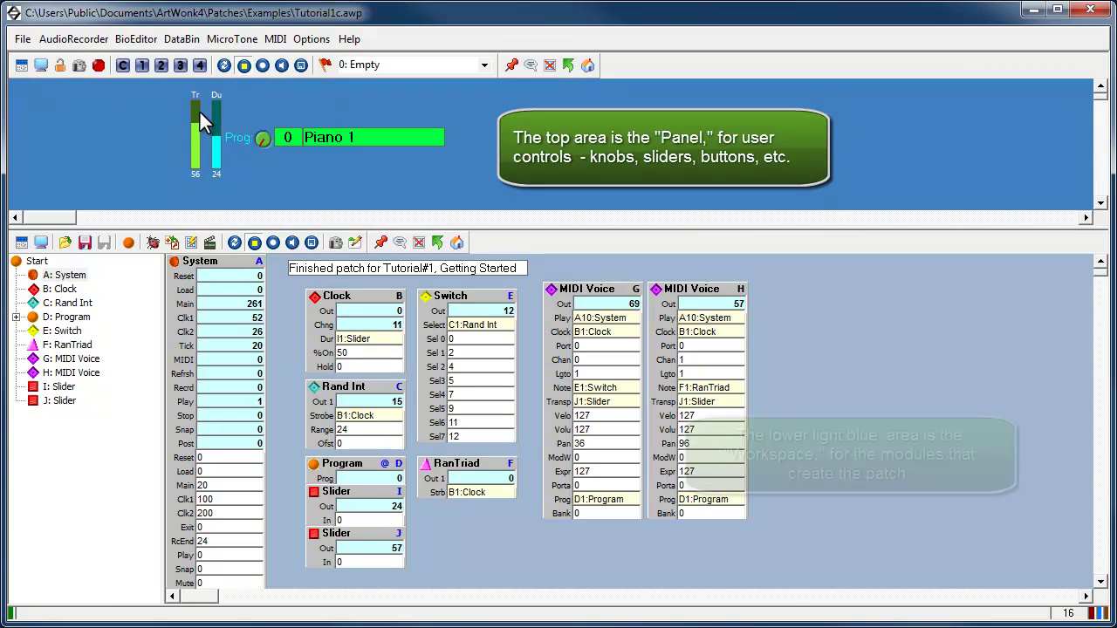
pyautogui.moveTo(200, 113); pyautogui.dragTo(192, 133)
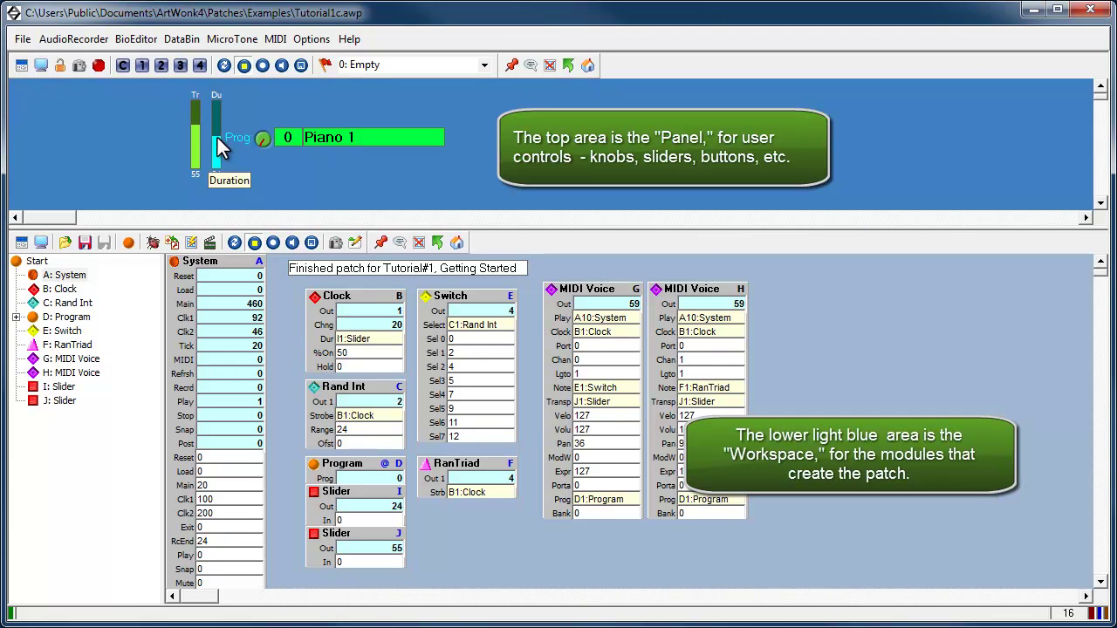
pyautogui.click(217, 134)
pyautogui.moveTo(217, 132); pyautogui.dragTo(219, 160)
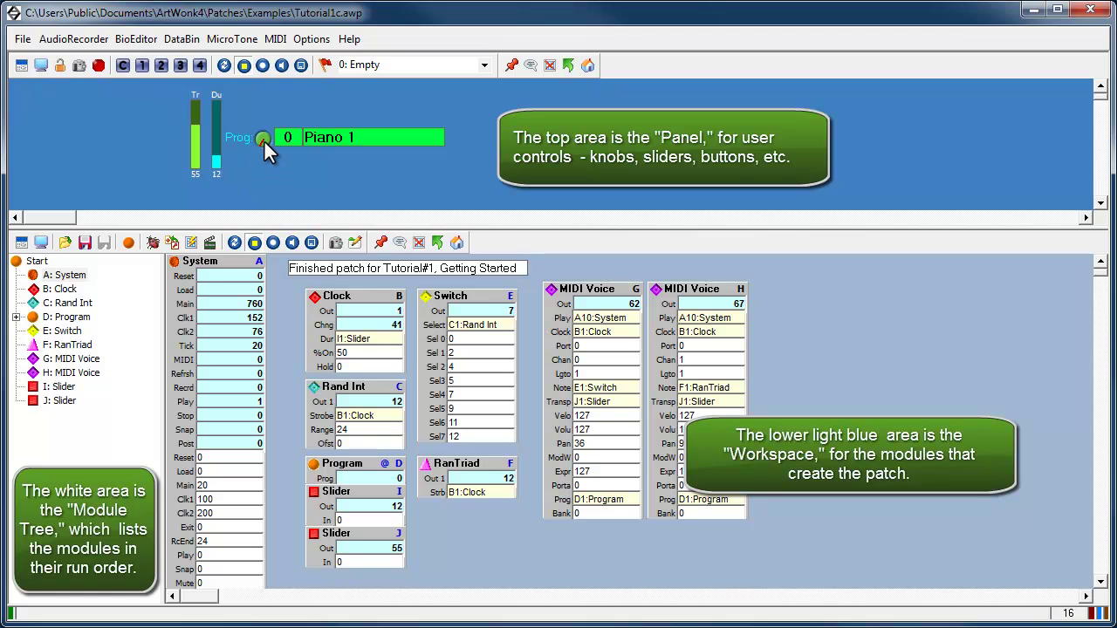
# Step: Turn the Prog knob to E.Piano 2 and expand the D: Program macro in the Module Tree
pyautogui.scroll(2, 264, 140)
pyautogui.scroll(2, 262, 138)
pyautogui.scroll(1, 262, 138)
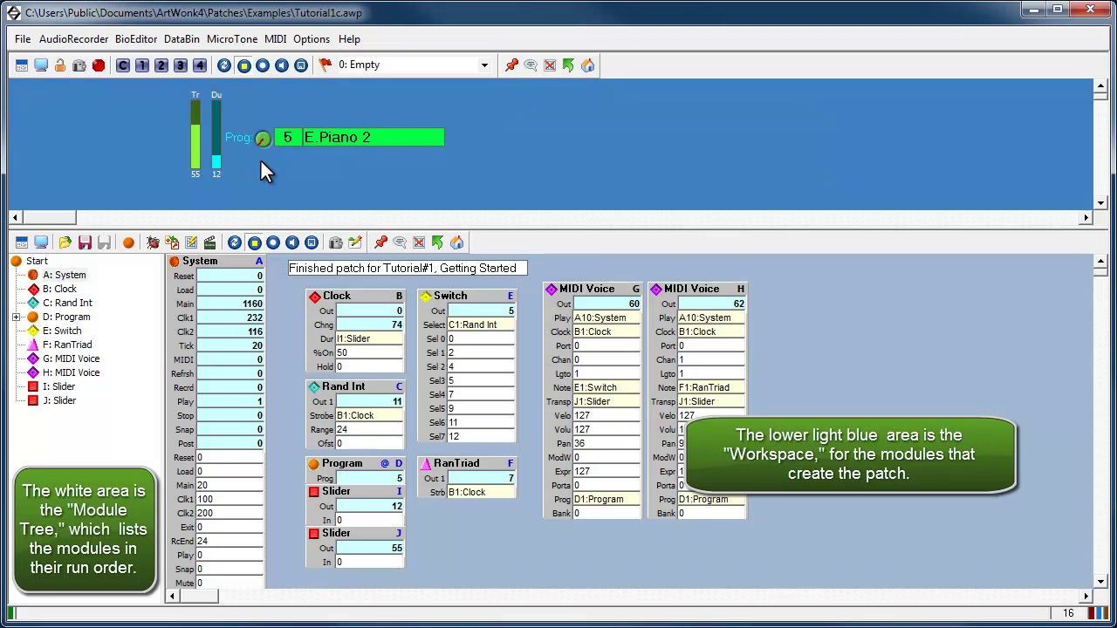
pyautogui.click(16, 317)
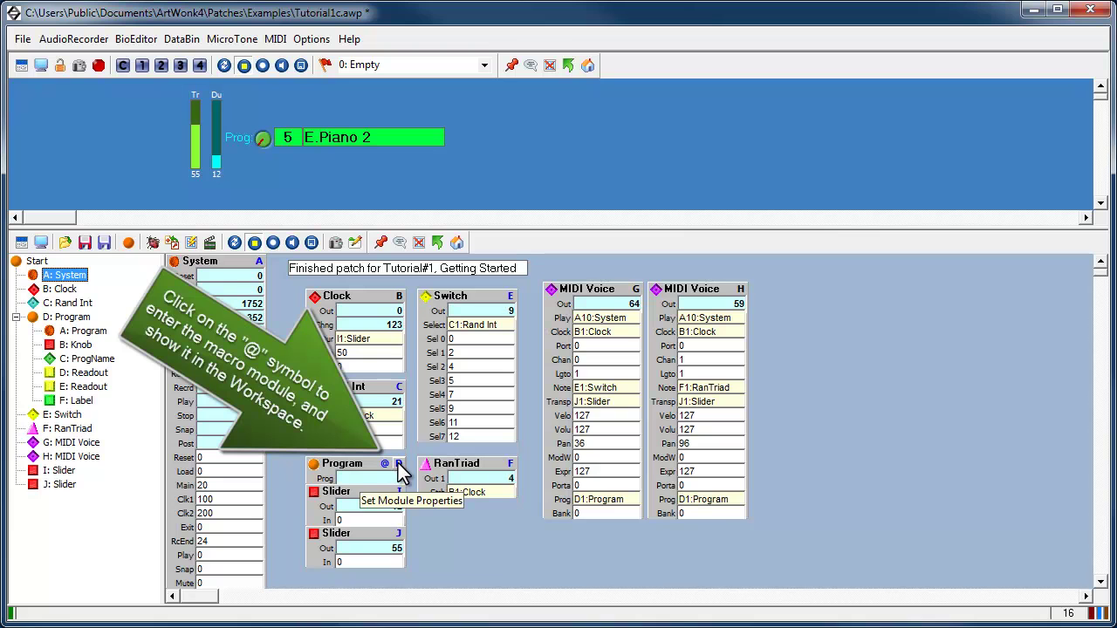
# Step: Enter the Program macro, view and cancel the Knob's properties, then exit to the top-level patch
pyautogui.click(385, 463)
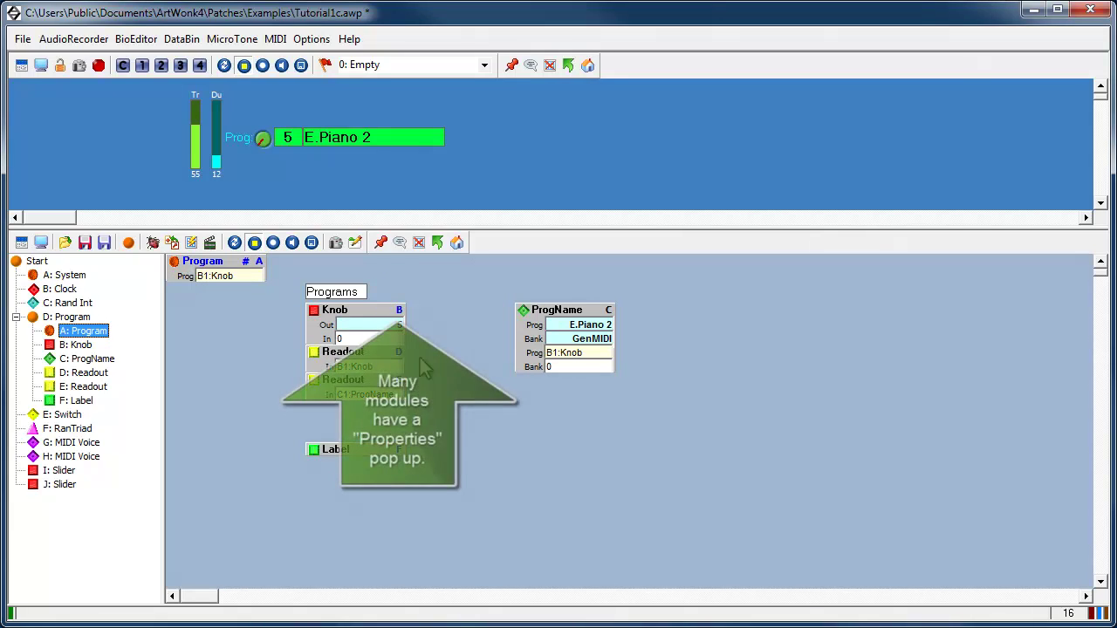
pyautogui.click(399, 311)
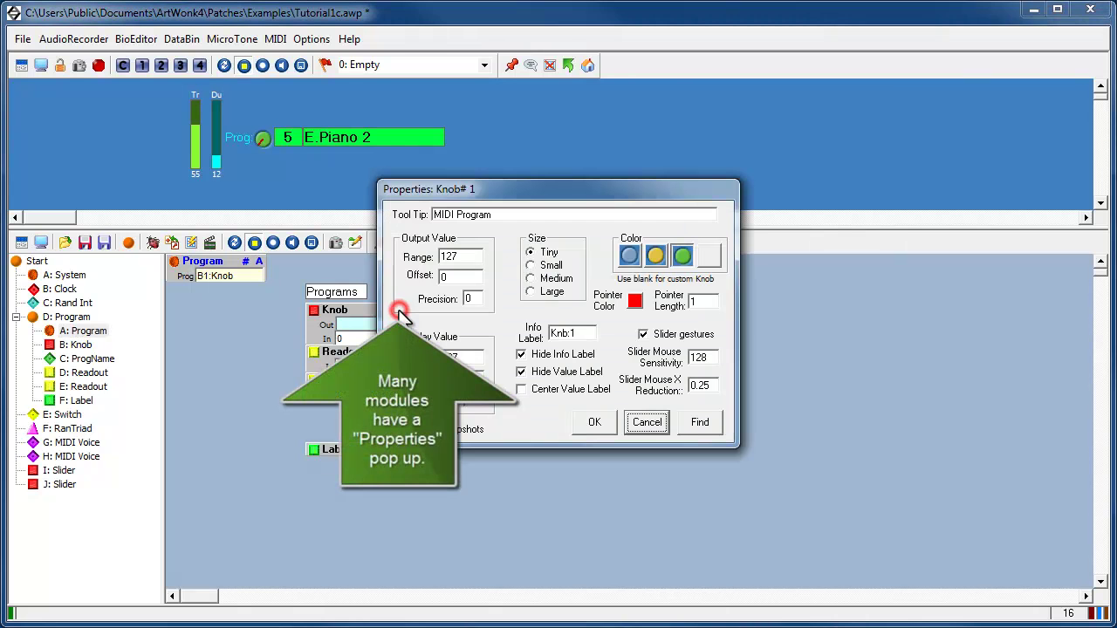
pyautogui.click(647, 424)
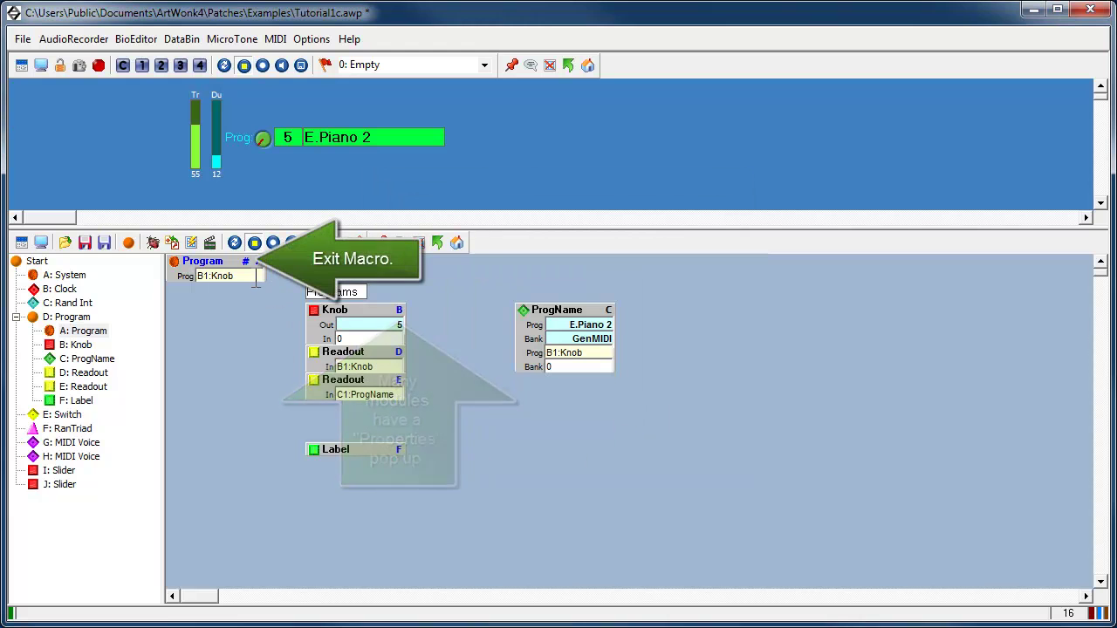
pyautogui.click(245, 264)
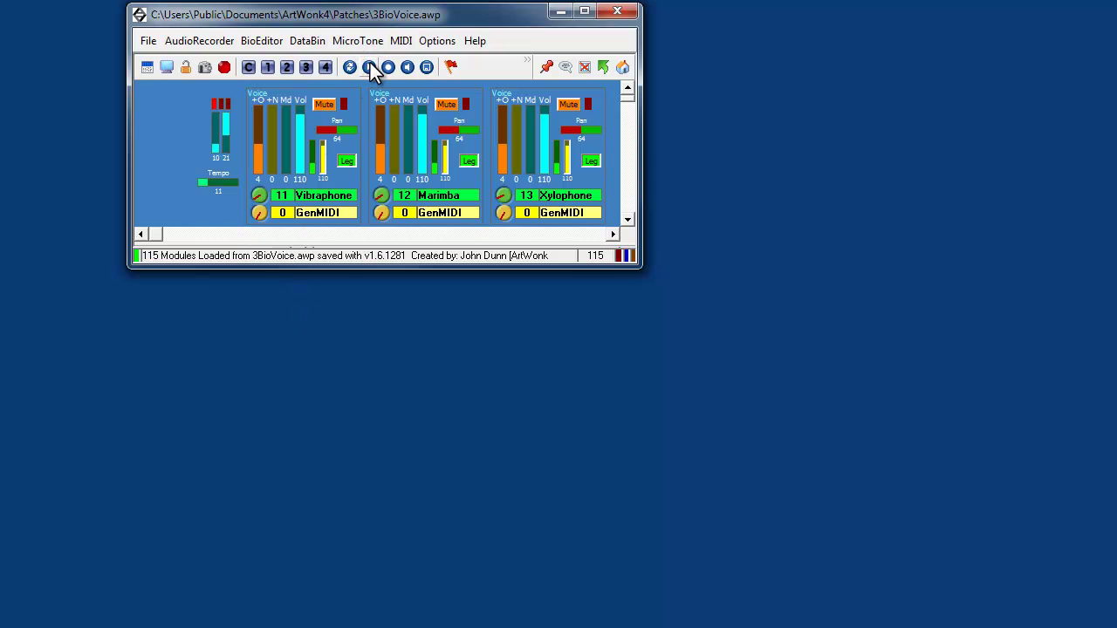
# Step: With the 3BioVoice patch loaded, open the File menu
pyautogui.click(148, 44)
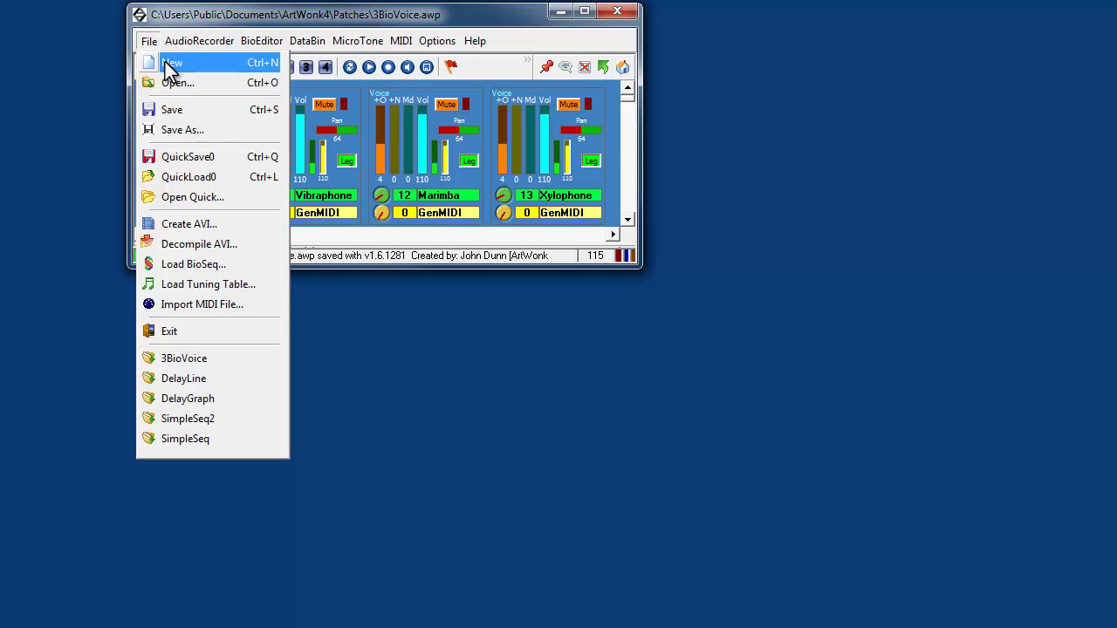
# Step: Create a new empty patch and open the Online Manual from the Help menu
pyautogui.click(166, 62)
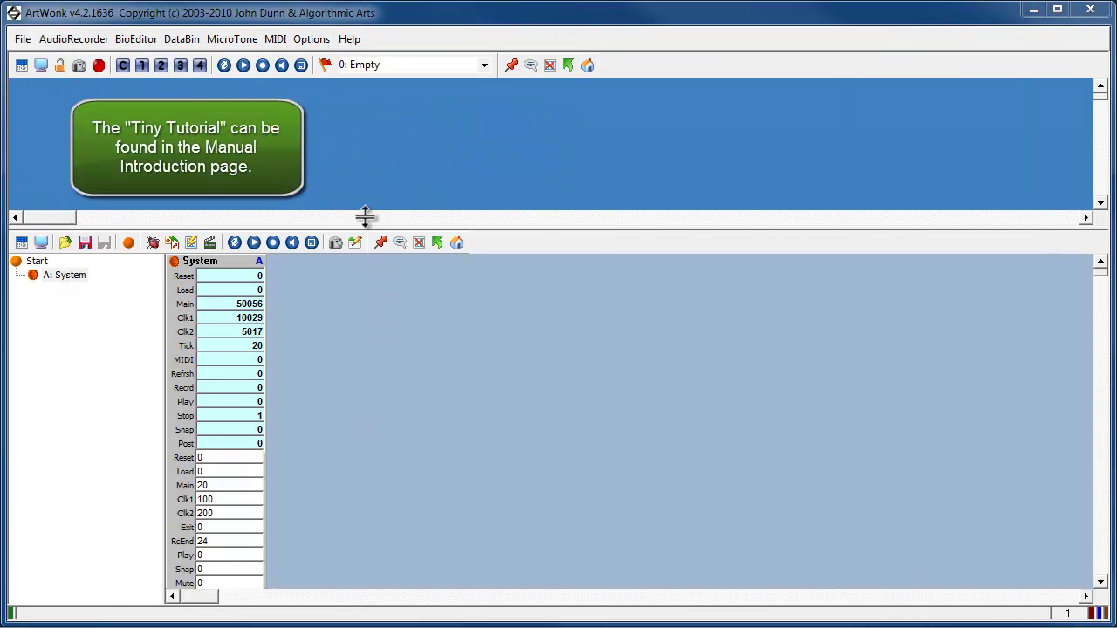
pyautogui.click(348, 39)
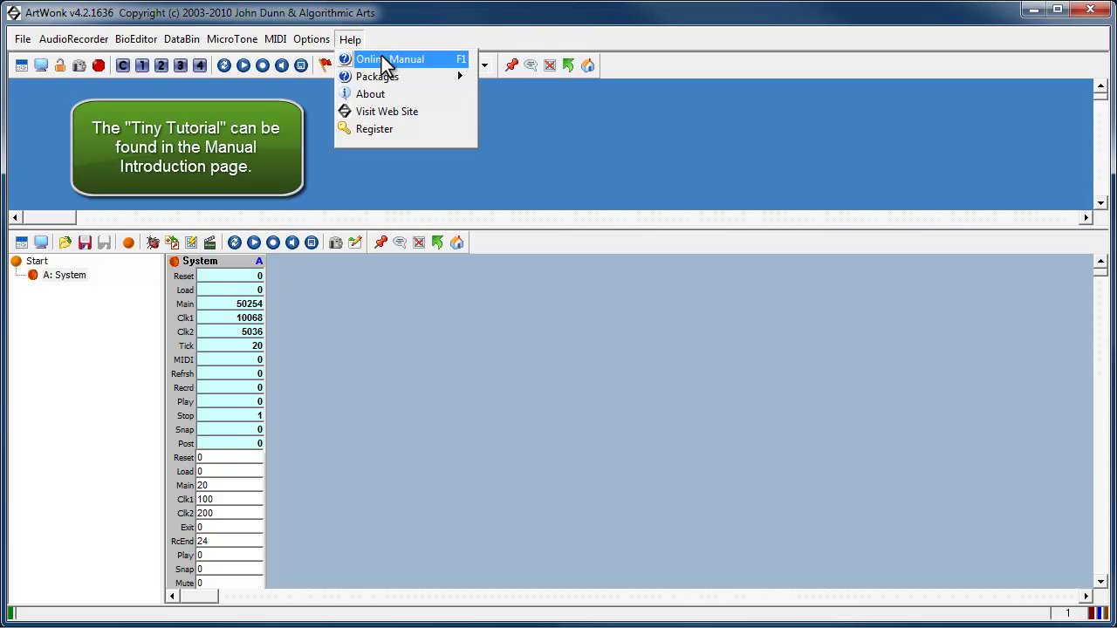
pyautogui.click(384, 61)
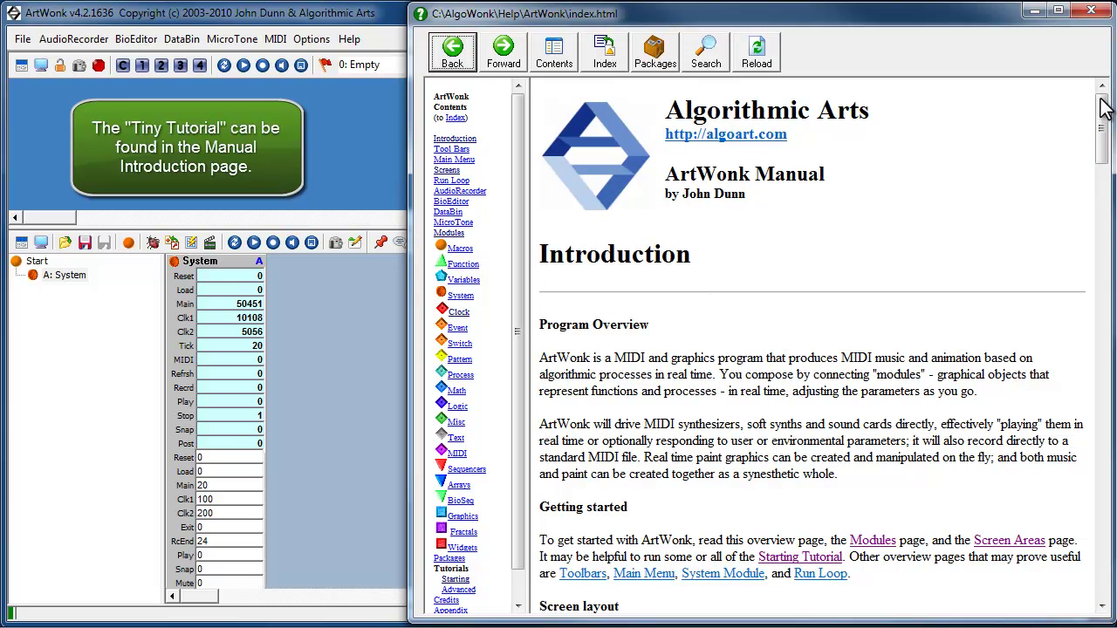
# Step: Highlight the Manual's Tiny tutorial, follow the Starting link, and highlight Part 1's steps
pyautogui.moveTo(1101, 105); pyautogui.dragTo(1104, 449)
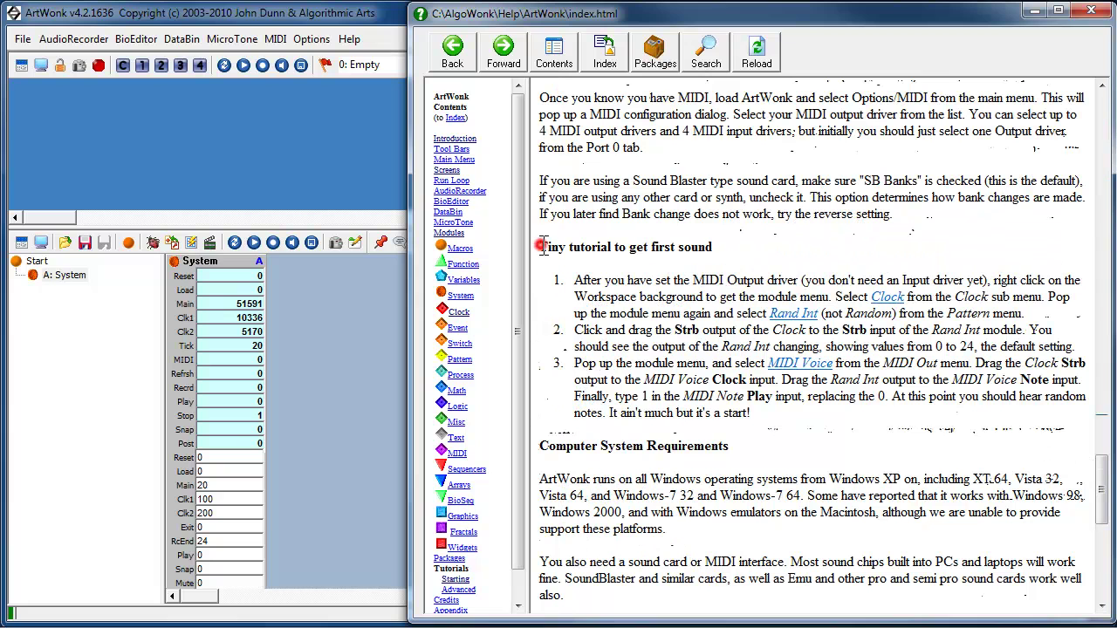
pyautogui.moveTo(541, 247); pyautogui.dragTo(808, 416)
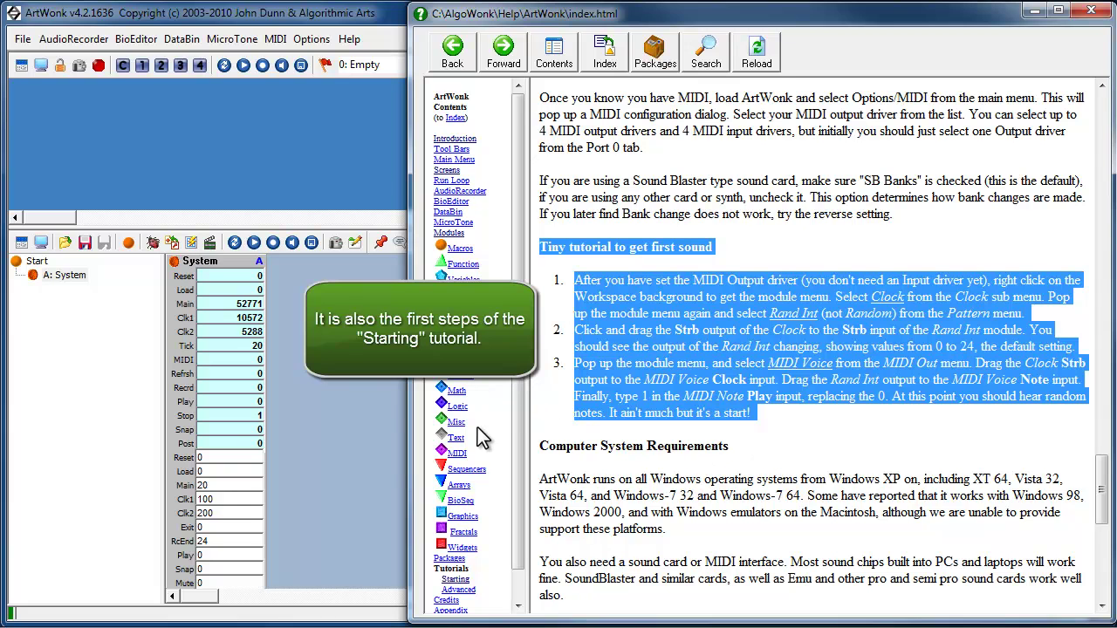
pyautogui.click(455, 580)
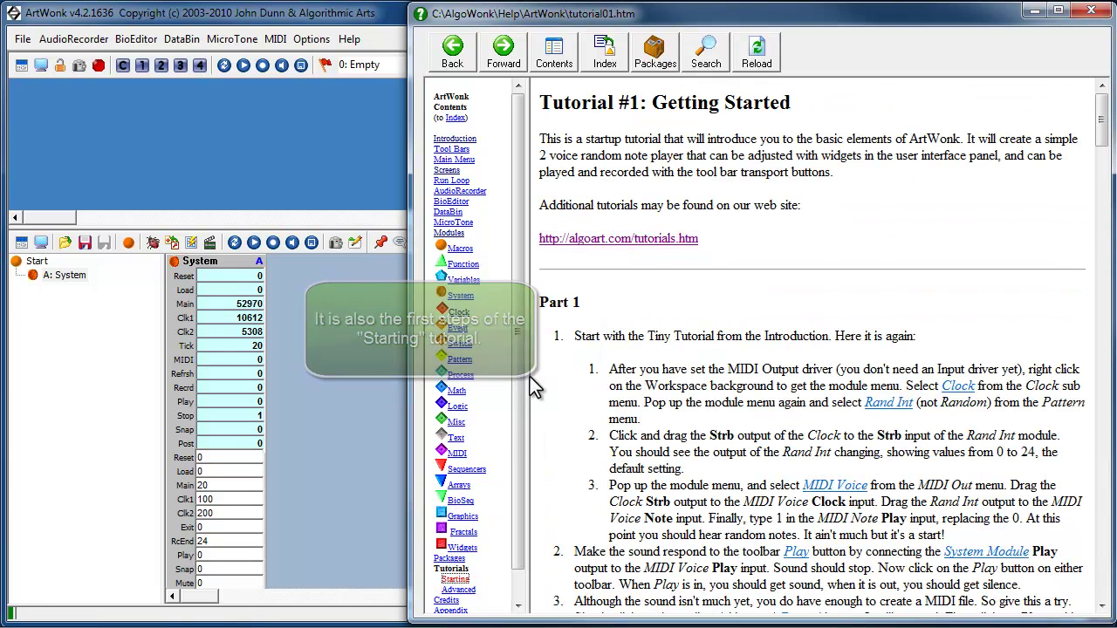
pyautogui.tripleClick(532, 335)
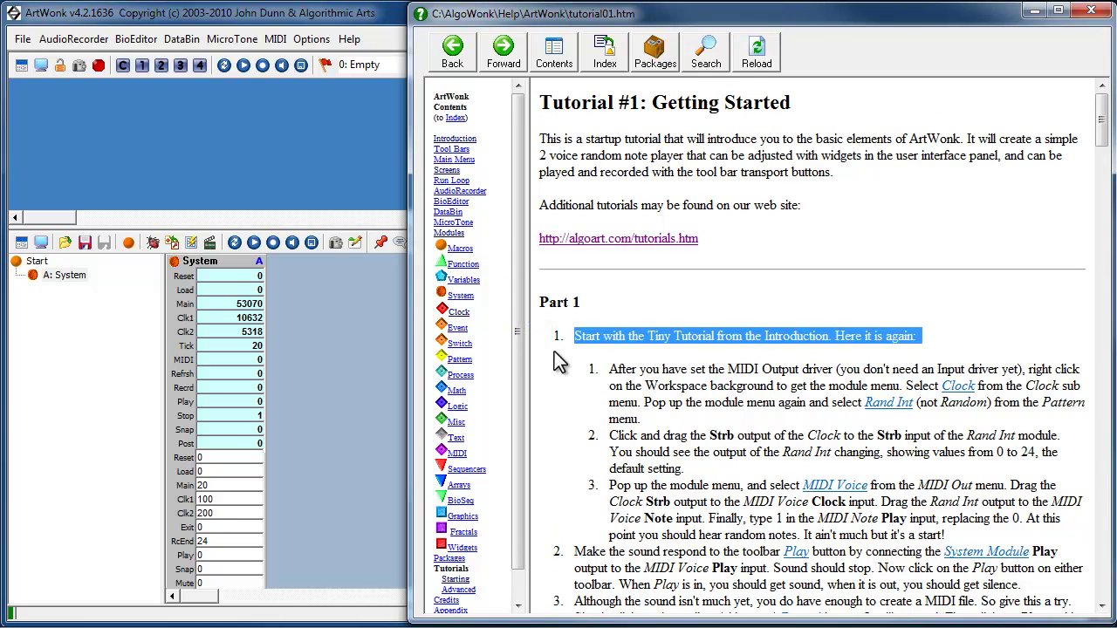
pyautogui.moveTo(555, 353); pyautogui.dragTo(564, 555)
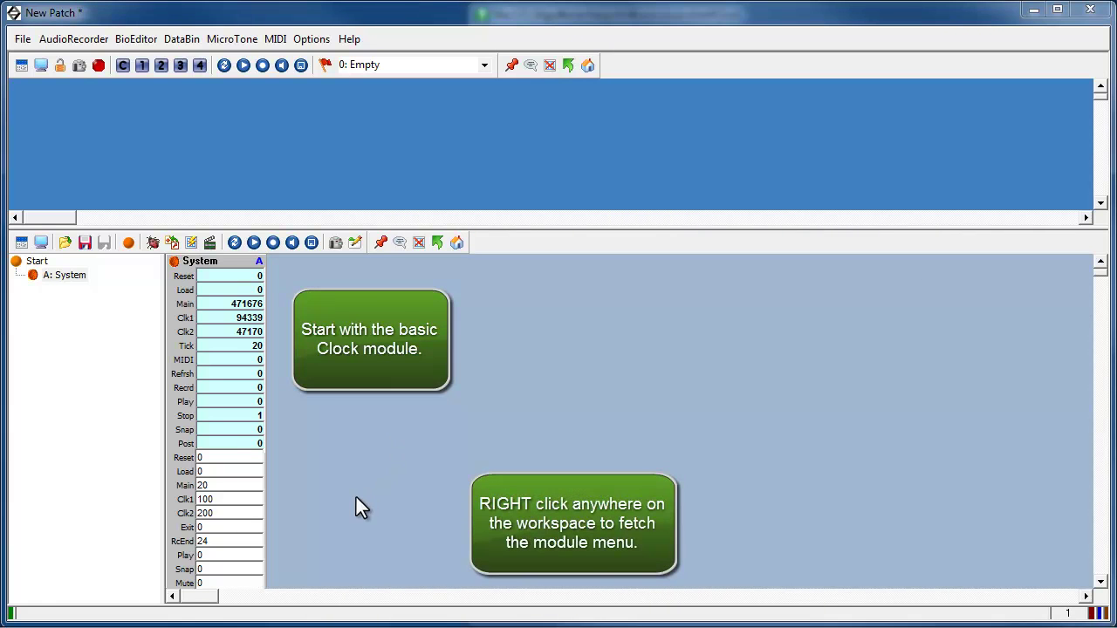
# Step: Add a Clock > Clock module from the workspace's right-click menu
pyautogui.rightClick(359, 498)
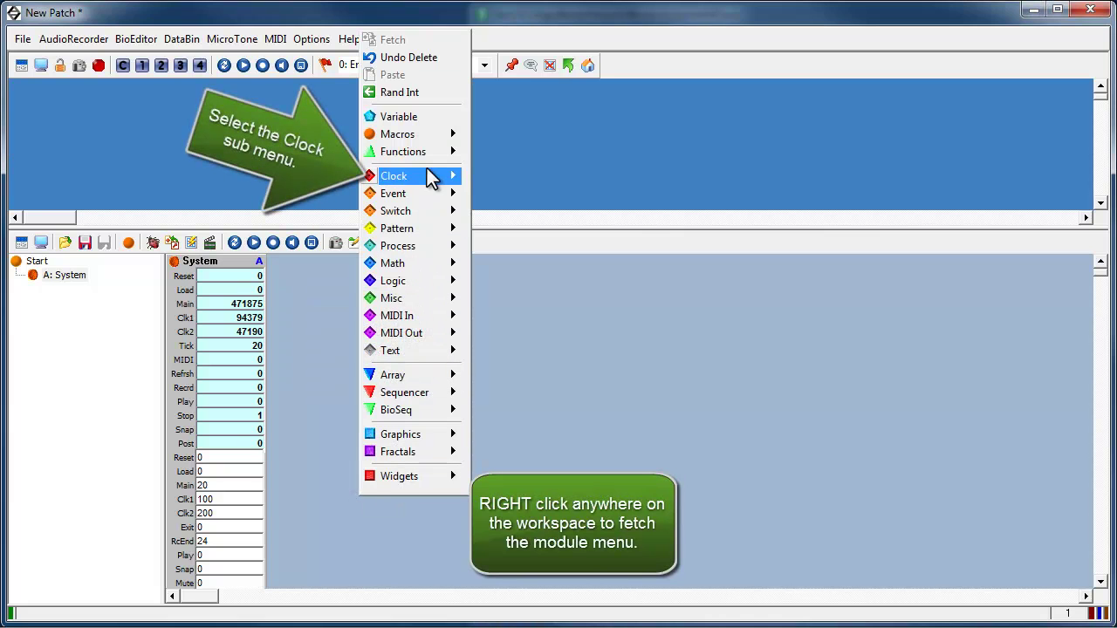
pyautogui.moveTo(436, 181)
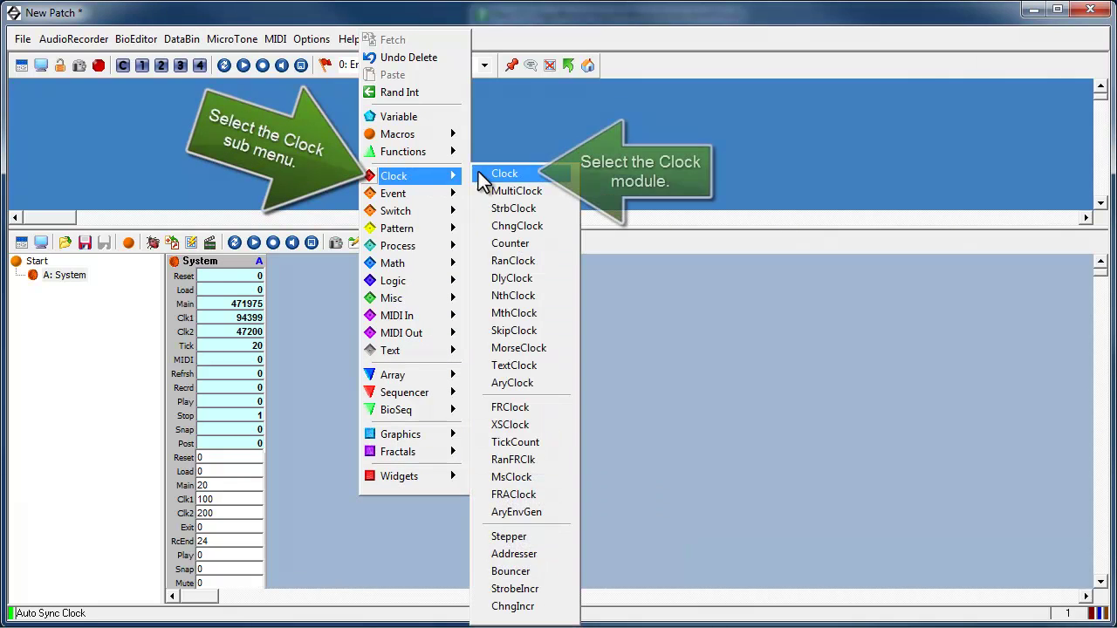
pyautogui.click(515, 170)
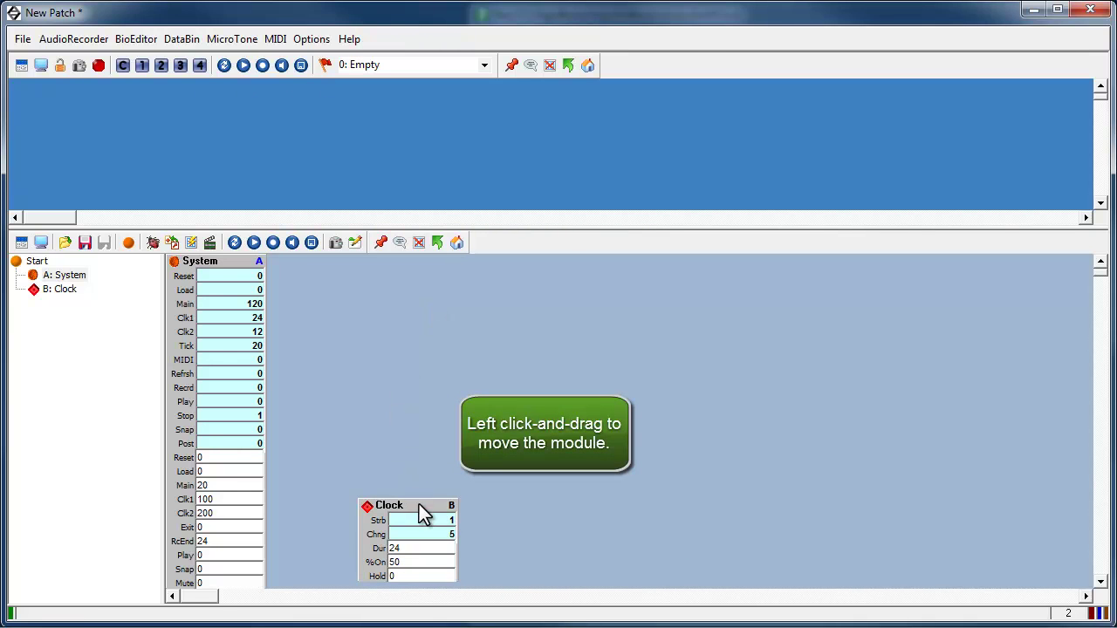
# Step: Move the Clock module beside System and open its AutoSync Clock help page
pyautogui.moveTo(419, 505); pyautogui.dragTo(361, 285)
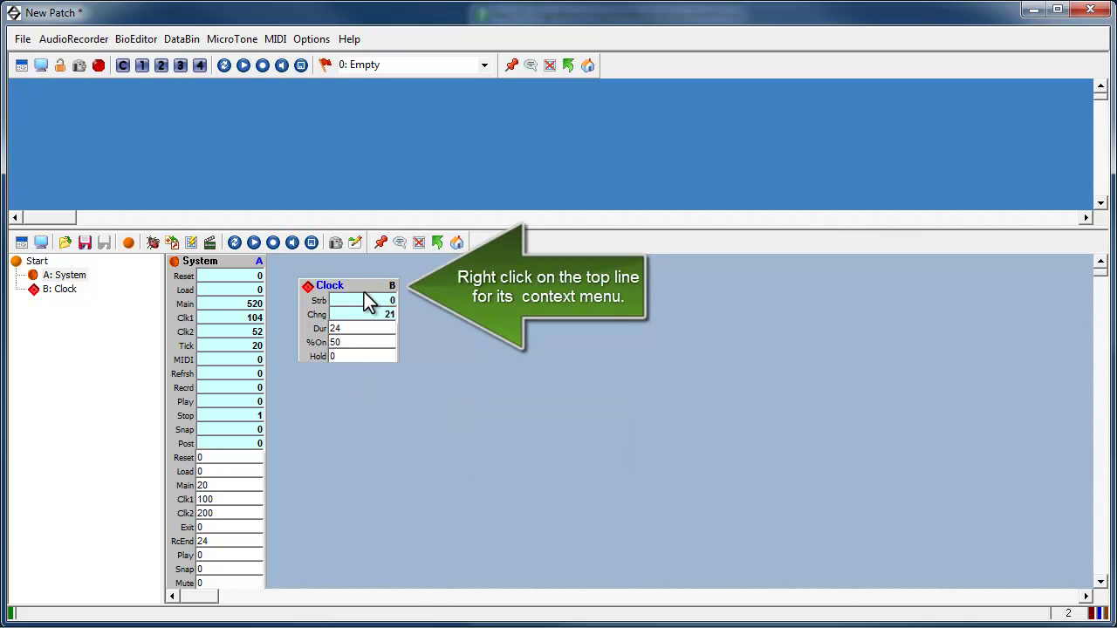
pyautogui.rightClick(371, 285)
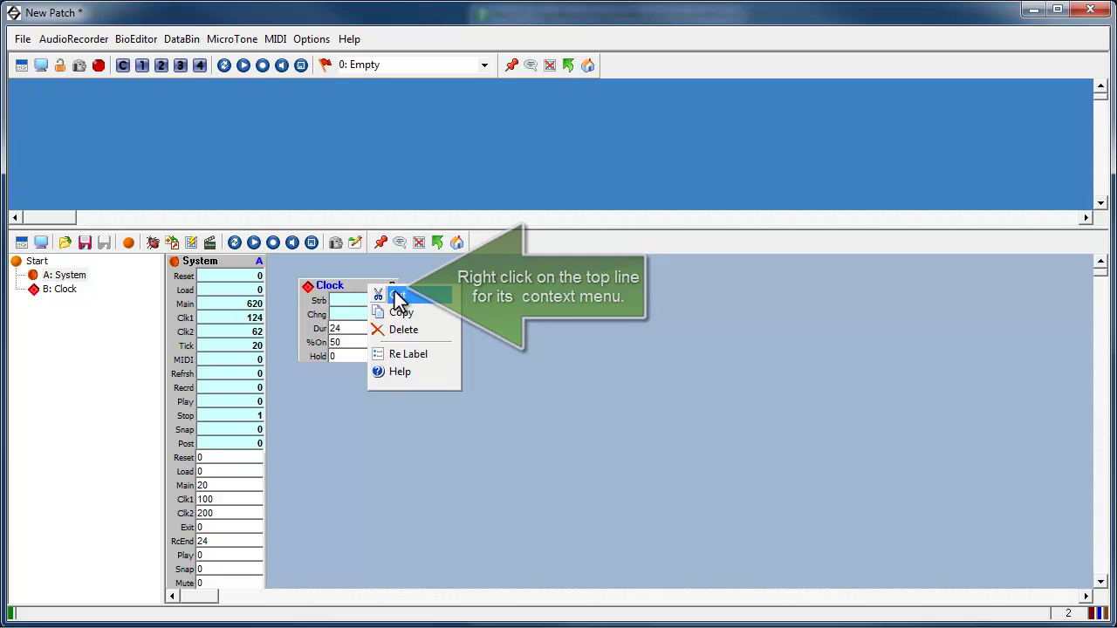
pyautogui.click(397, 373)
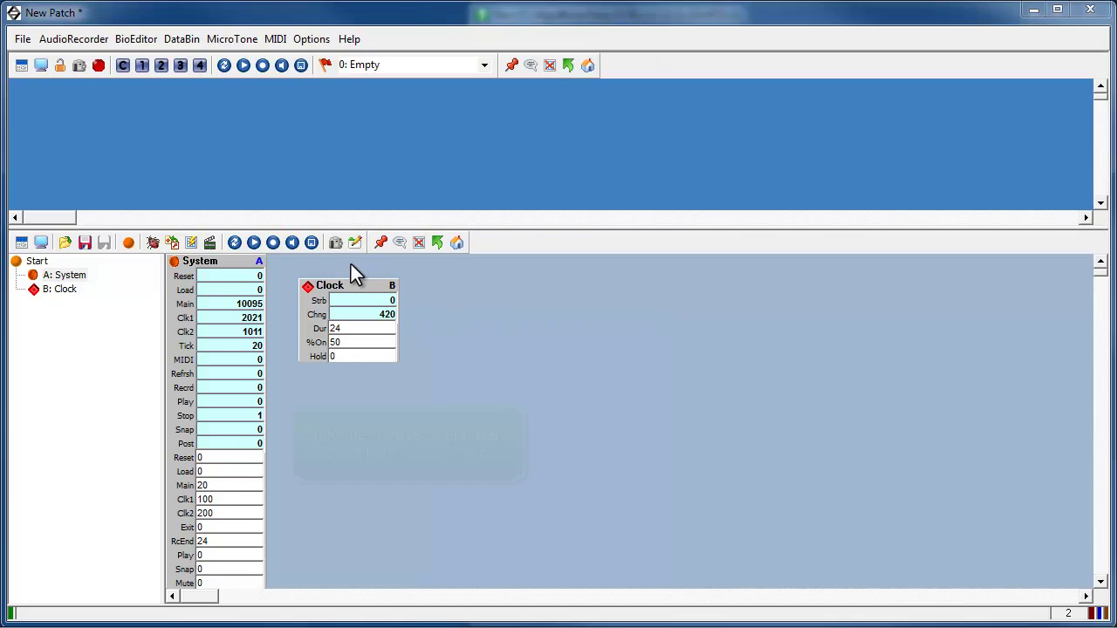
# Step: Close the Clock help page and check the balloon help on the Clock's labels
pyautogui.click(419, 313)
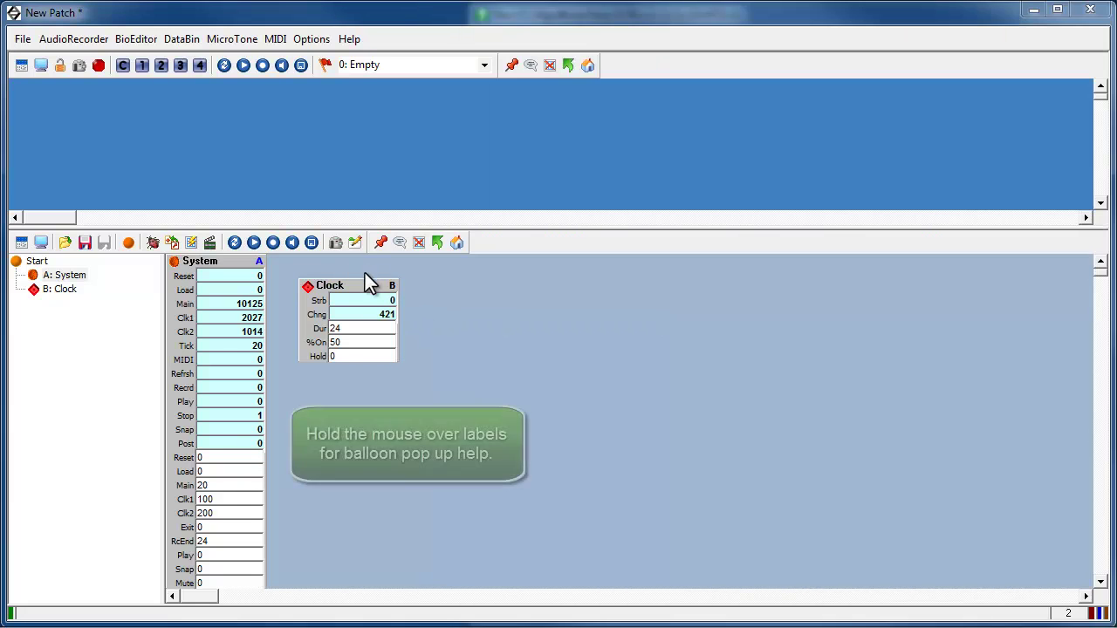
pyautogui.moveTo(330, 286)
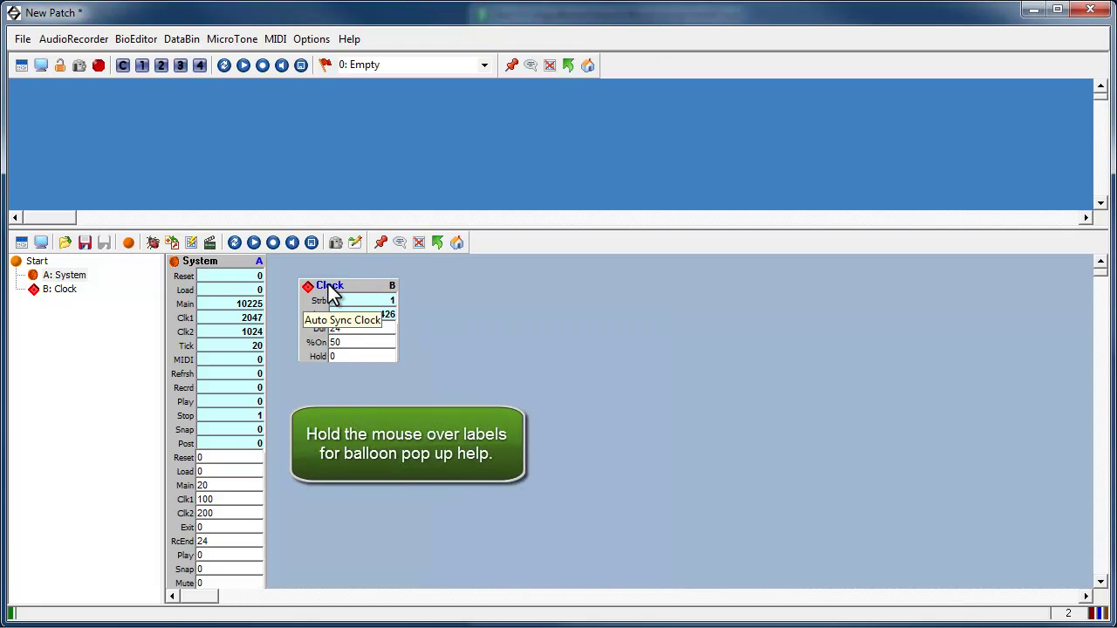
pyautogui.moveTo(321, 305)
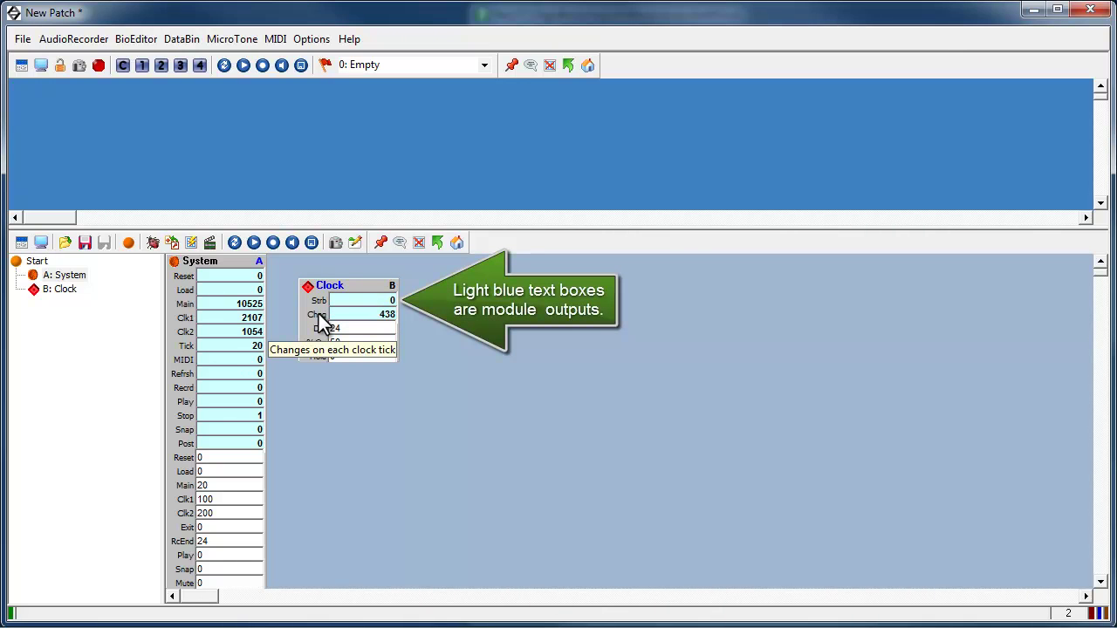
pyautogui.moveTo(325, 340)
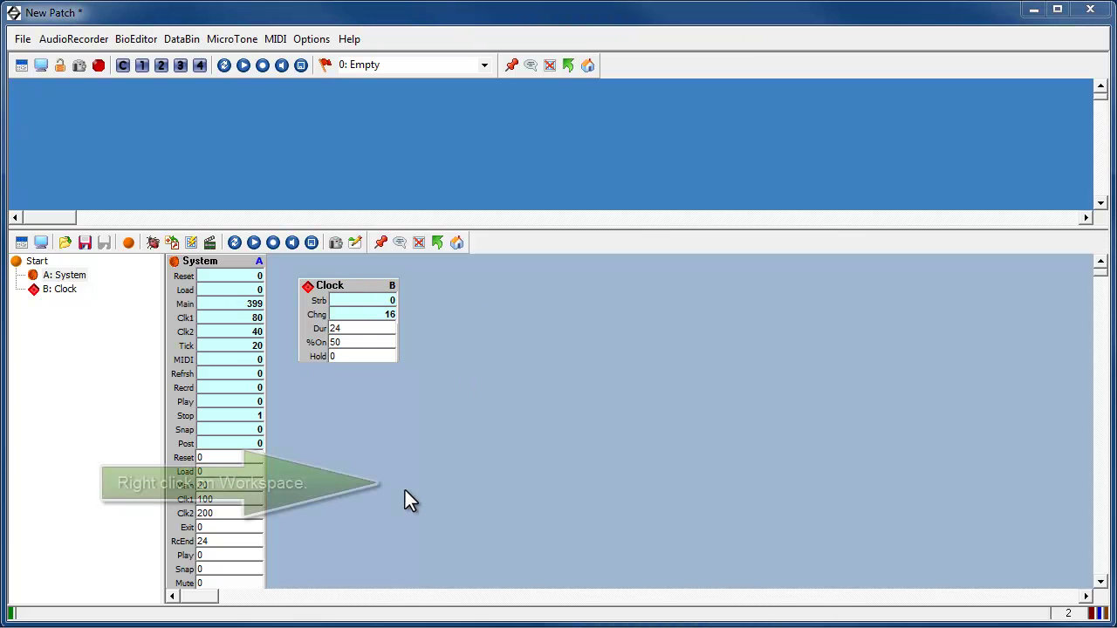
# Step: Insert a Rand Int module from the workspace's Pattern submenu
pyautogui.rightClick(404, 491)
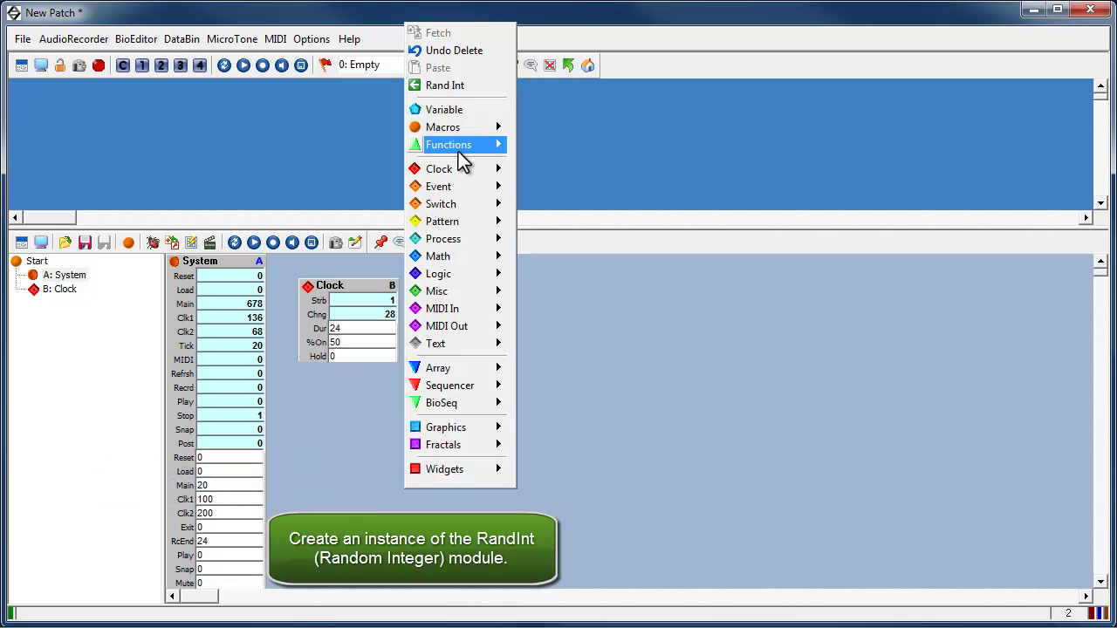
pyautogui.moveTo(482, 231)
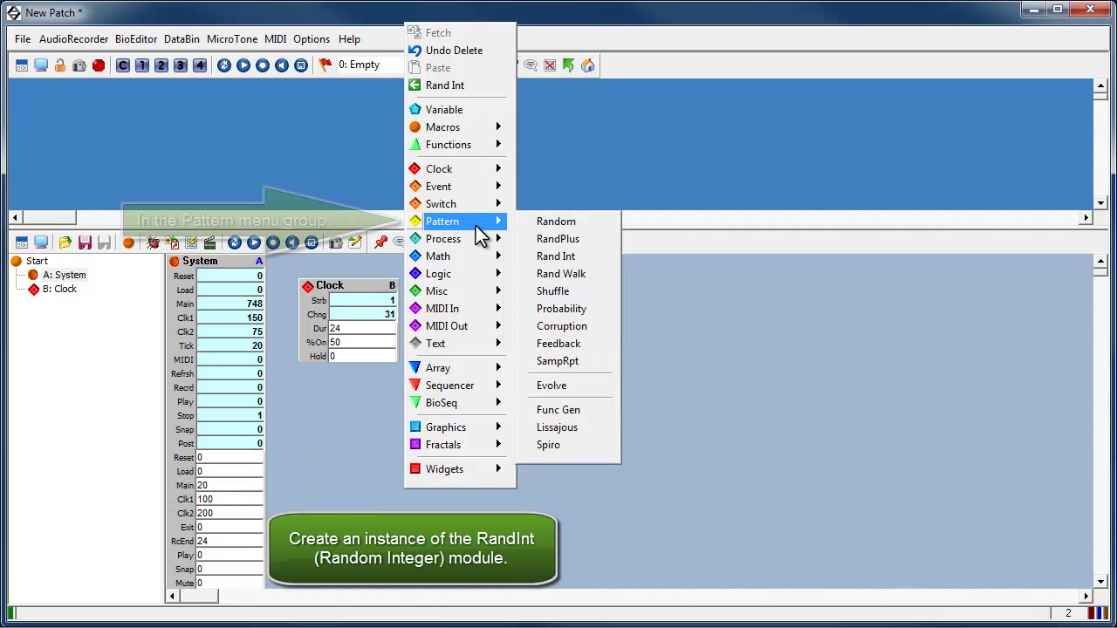
pyautogui.click(556, 259)
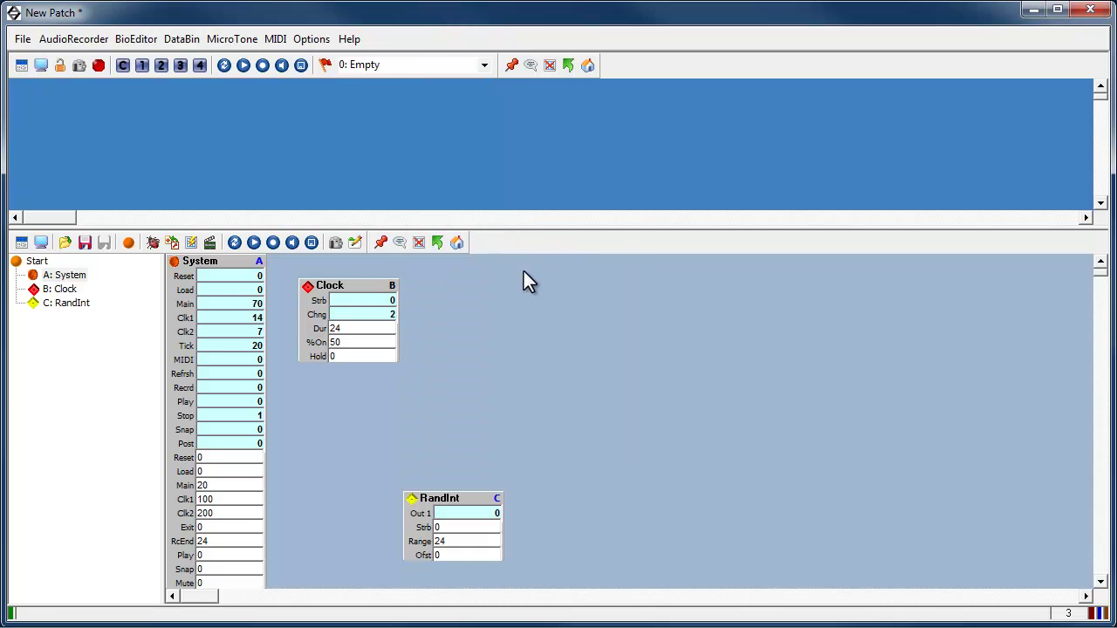
# Step: Move the RandInt module up beside the Clock module
pyautogui.moveTo(457, 502); pyautogui.dragTo(468, 290)
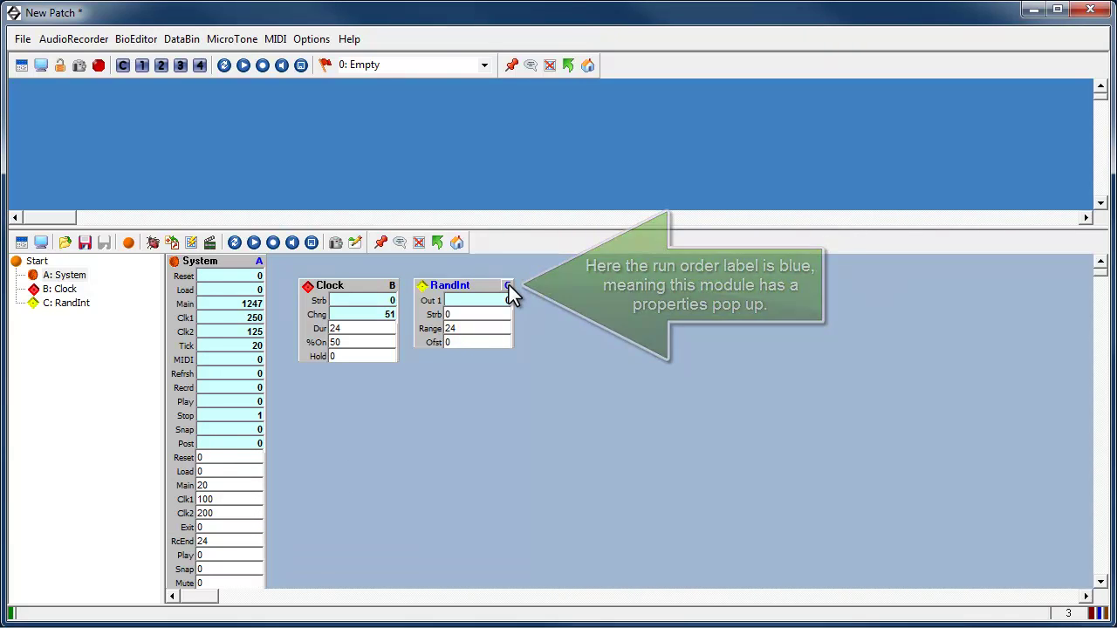
# Step: Open RandInt's properties and look over its General and Outputs tabs
pyautogui.click(509, 286)
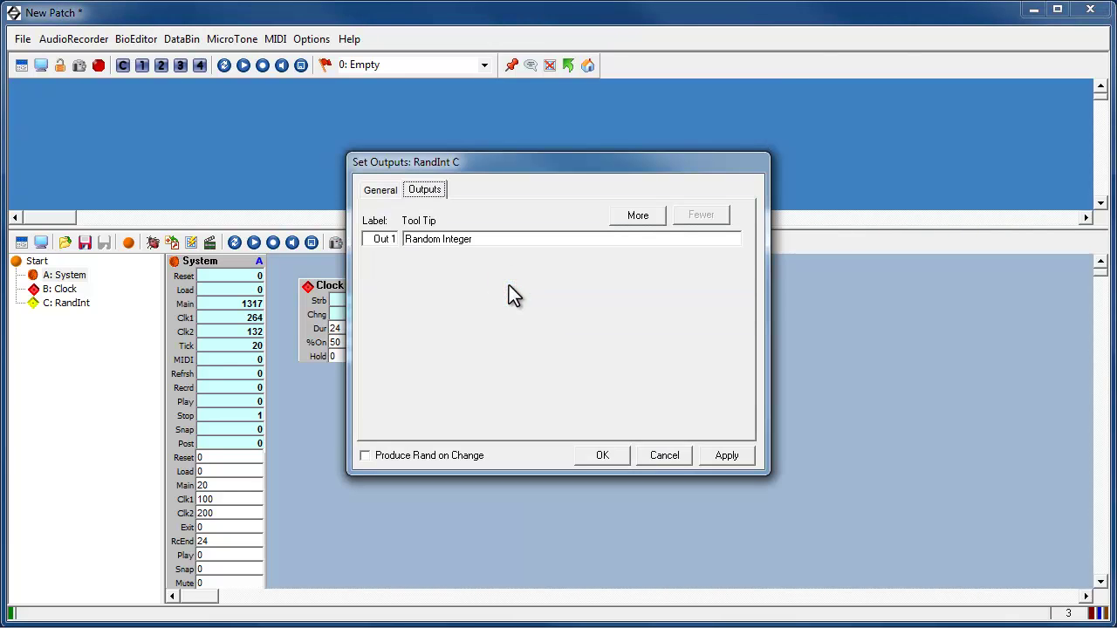
pyautogui.click(379, 194)
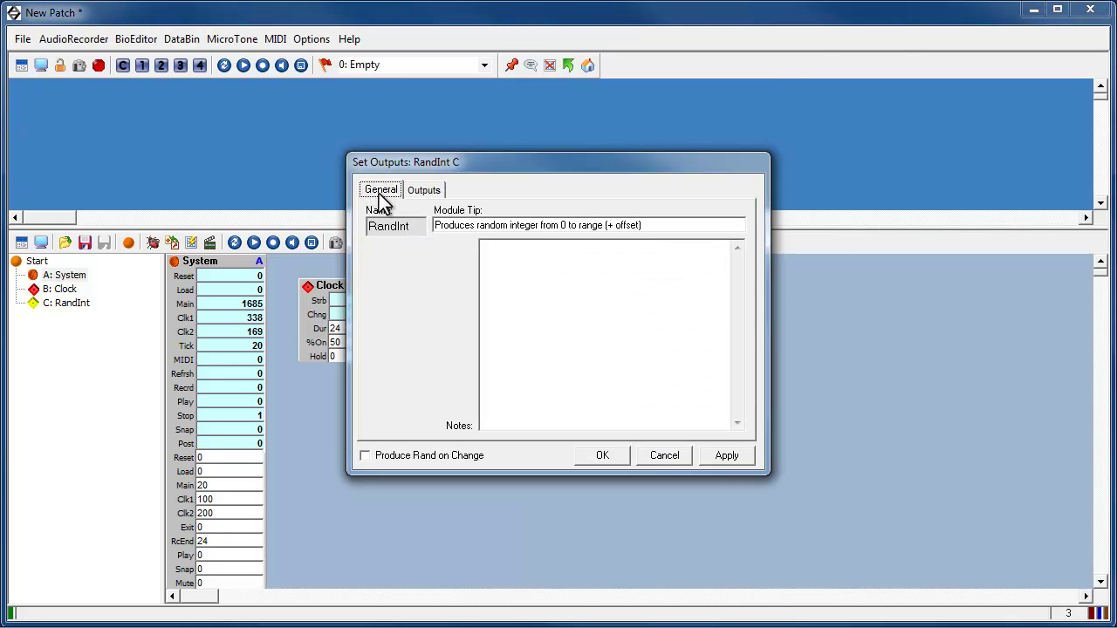
pyautogui.click(424, 192)
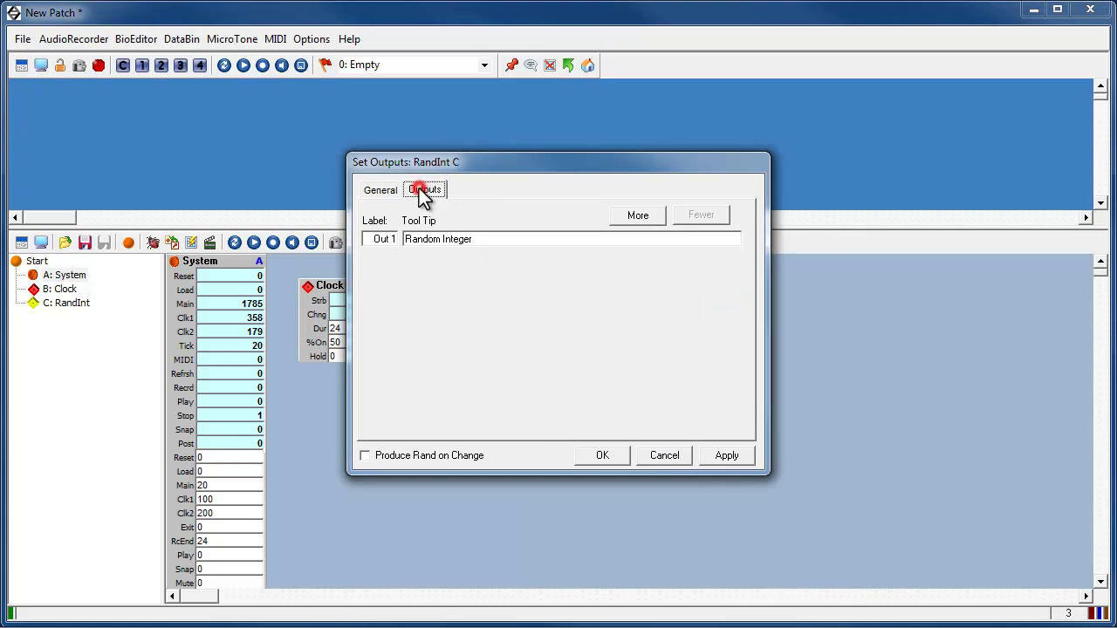
# Step: Add three extra outputs, remove them again, and cancel, keeping only Out 1
pyautogui.click(638, 215)
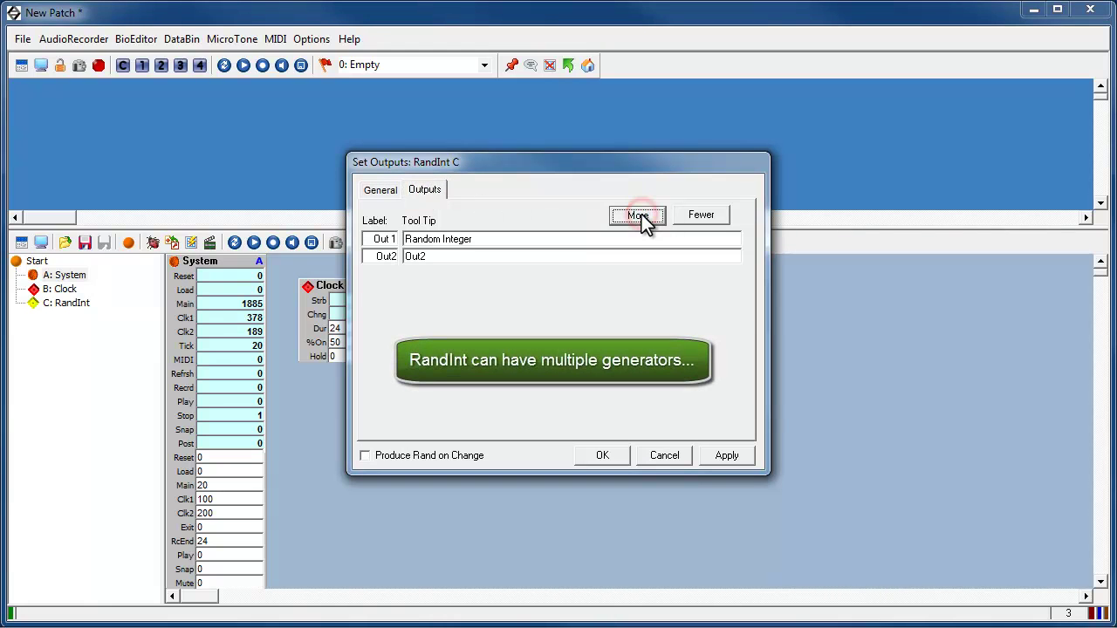
pyautogui.click(640, 216)
pyautogui.click(640, 215)
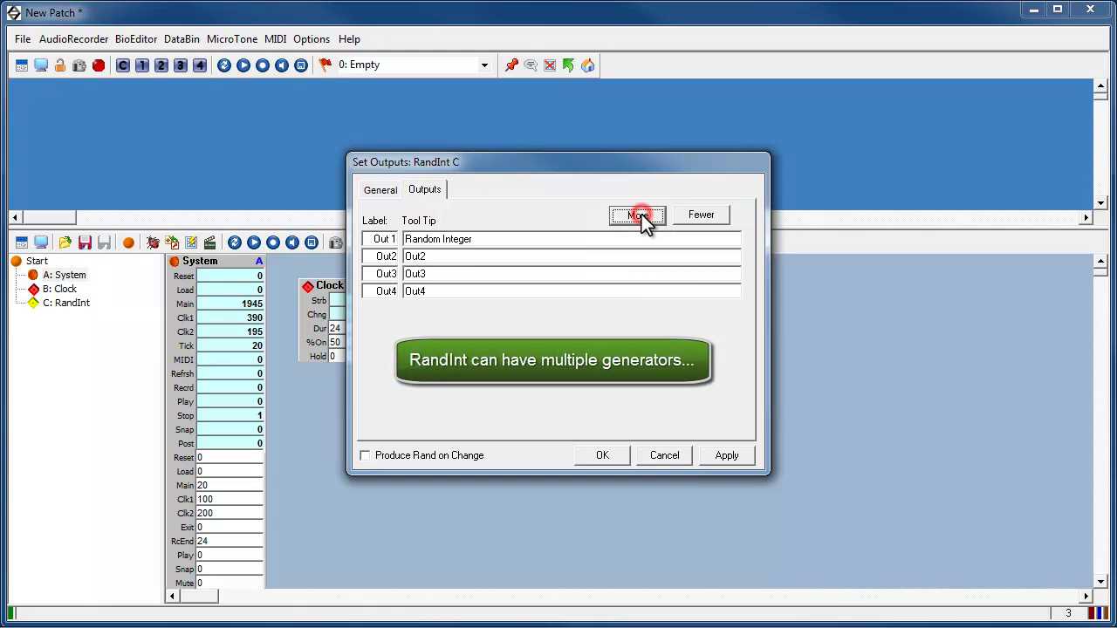
pyautogui.click(703, 215)
pyautogui.click(703, 214)
pyautogui.click(703, 215)
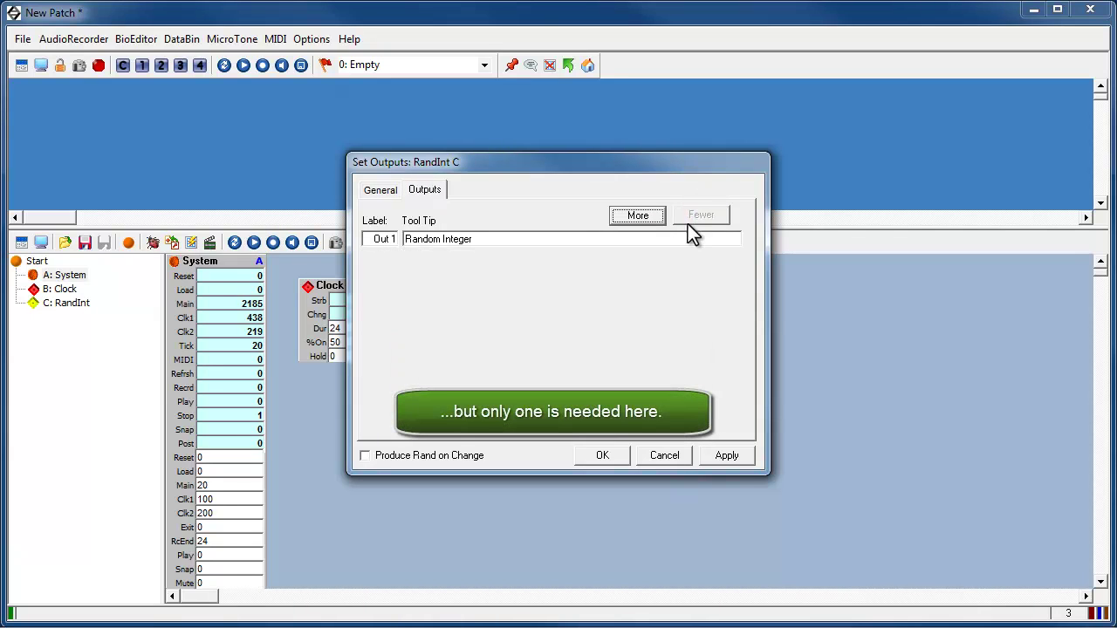
pyautogui.click(666, 456)
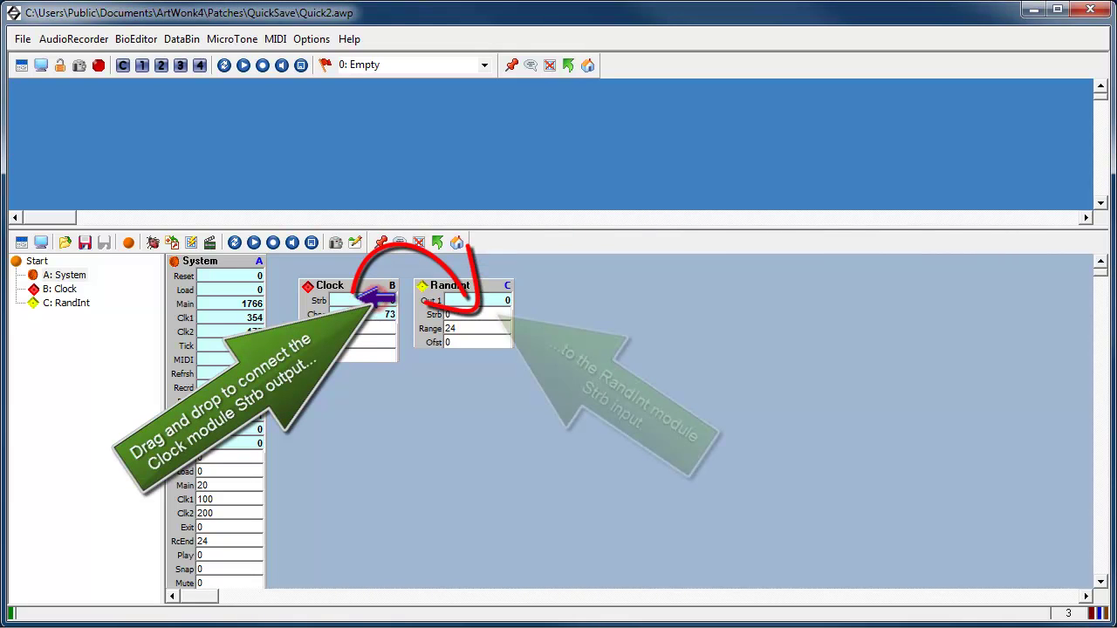
# Step: Link the Clock's Strb output to RandInt's Strb input so it reads B1:Clock
pyautogui.moveTo(368, 300); pyautogui.dragTo(466, 314)
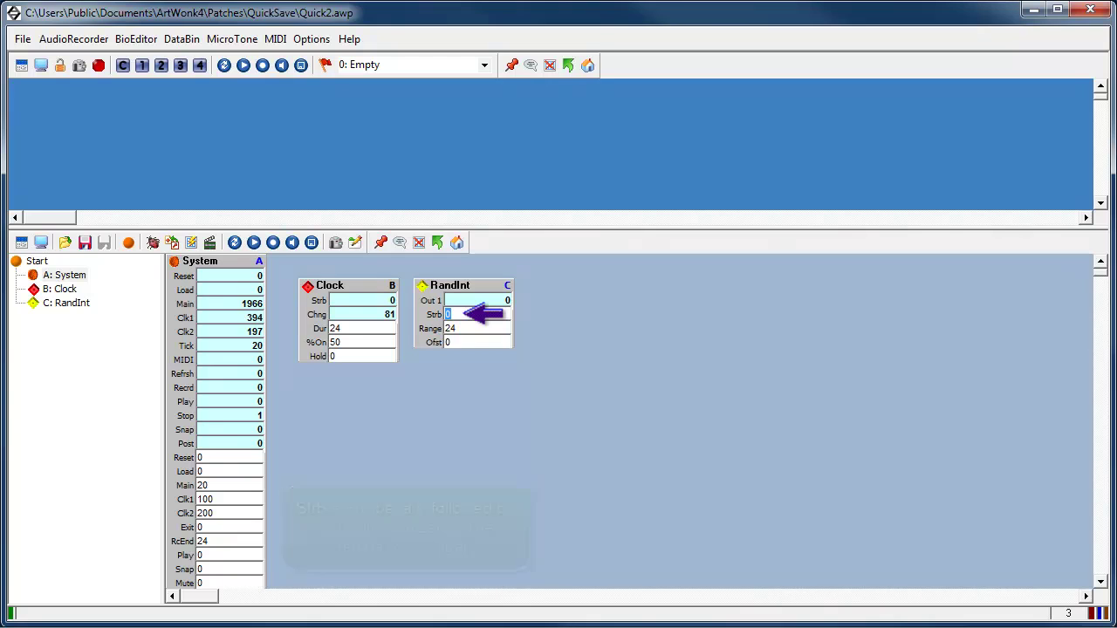
pyautogui.moveTo(363, 300); pyautogui.dragTo(476, 315)
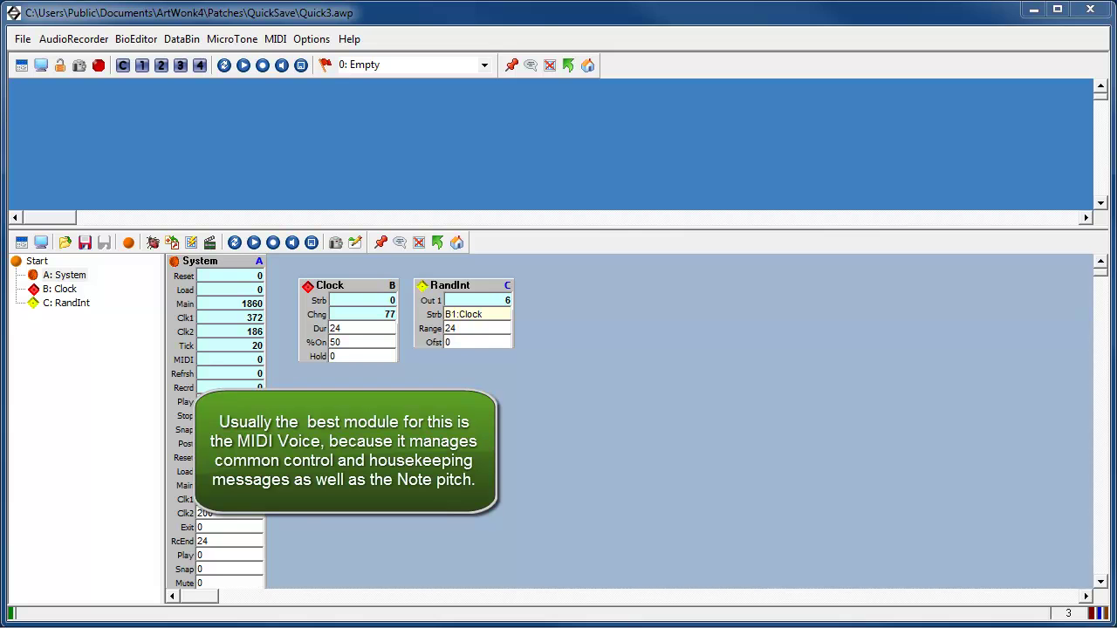
# Step: Insert a MIDI Voice module from the workspace's MIDI Out submenu
pyautogui.rightClick(544, 493)
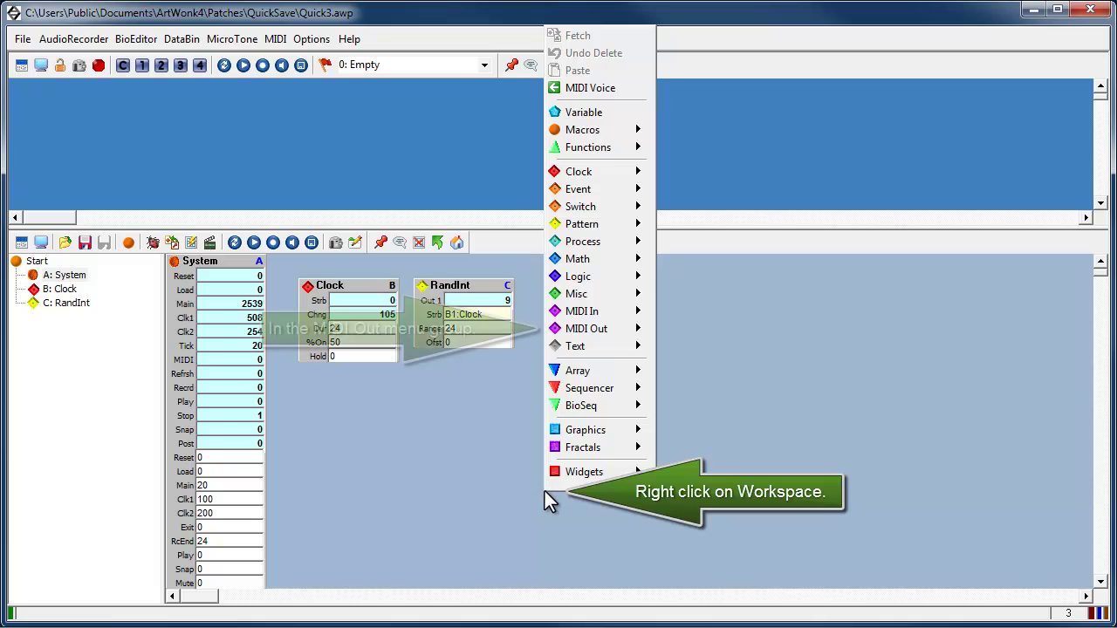
pyautogui.moveTo(607, 337)
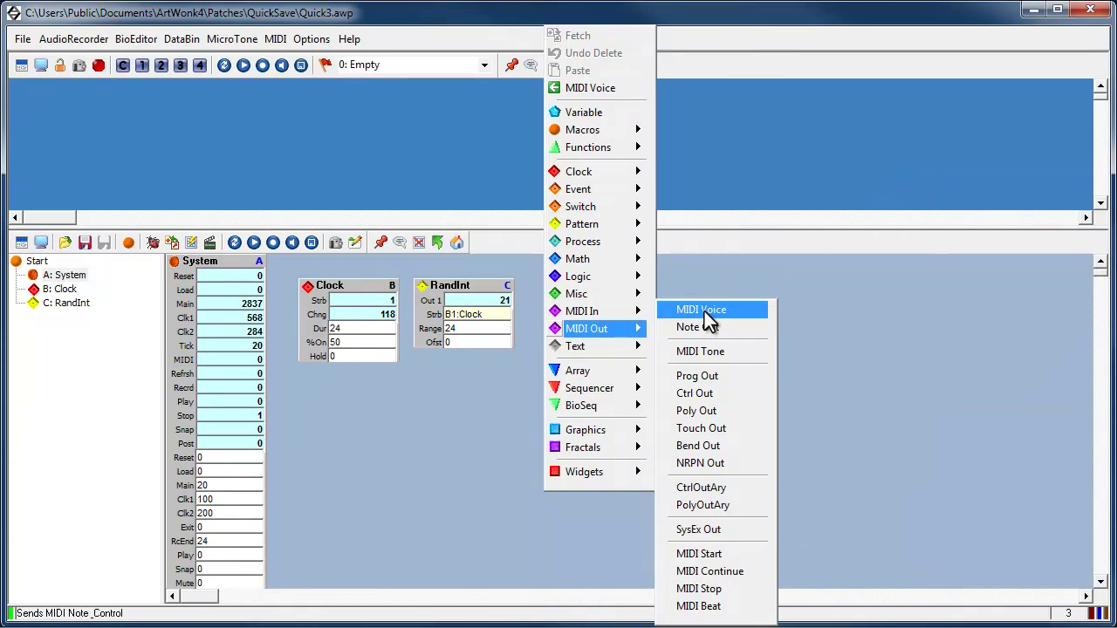
pyautogui.click(703, 313)
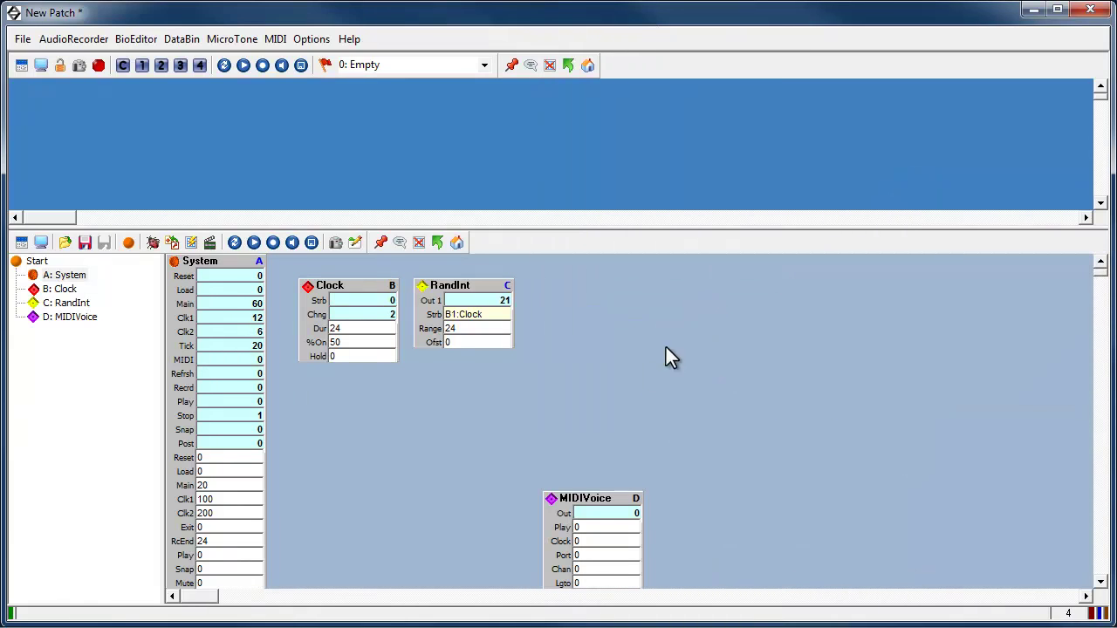
# Step: Move the MIDIVoice module up beside RandInt
pyautogui.moveTo(579, 497); pyautogui.dragTo(571, 290)
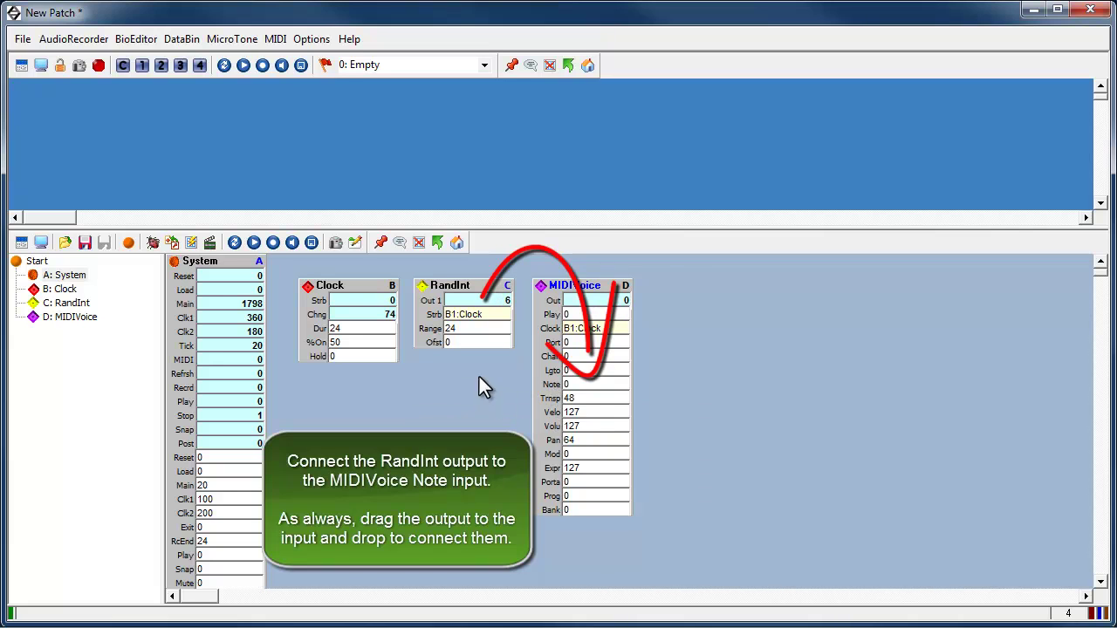
# Step: Wire RandInt's Out 1 into MIDIVoice's Note input so it reads C1:RandInt
pyautogui.moveTo(507, 306); pyautogui.dragTo(575, 385)
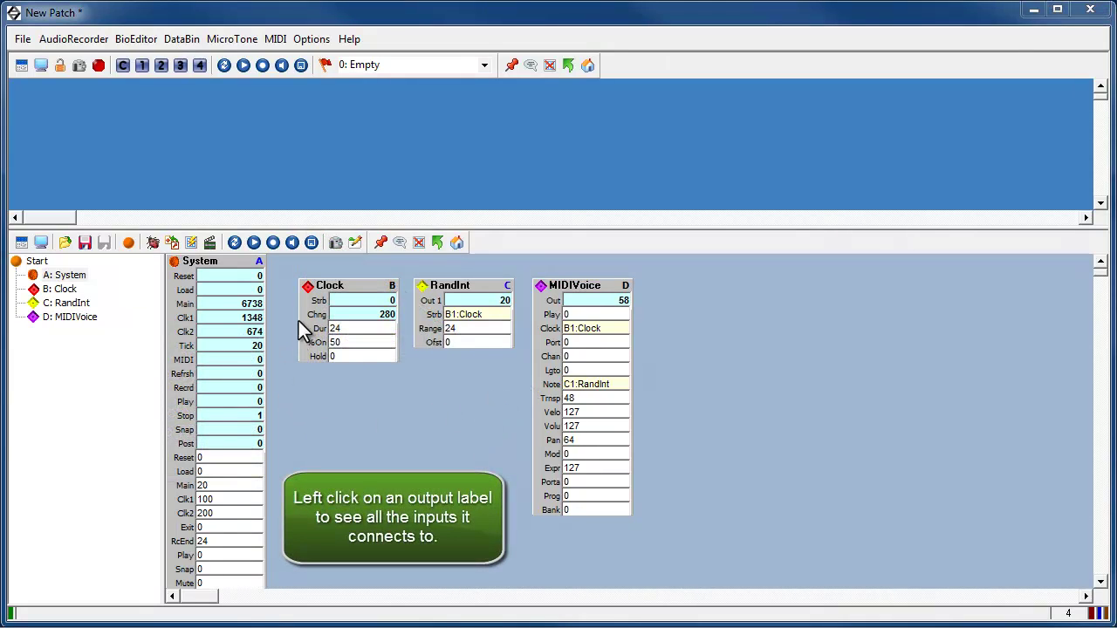
pyautogui.click(318, 302)
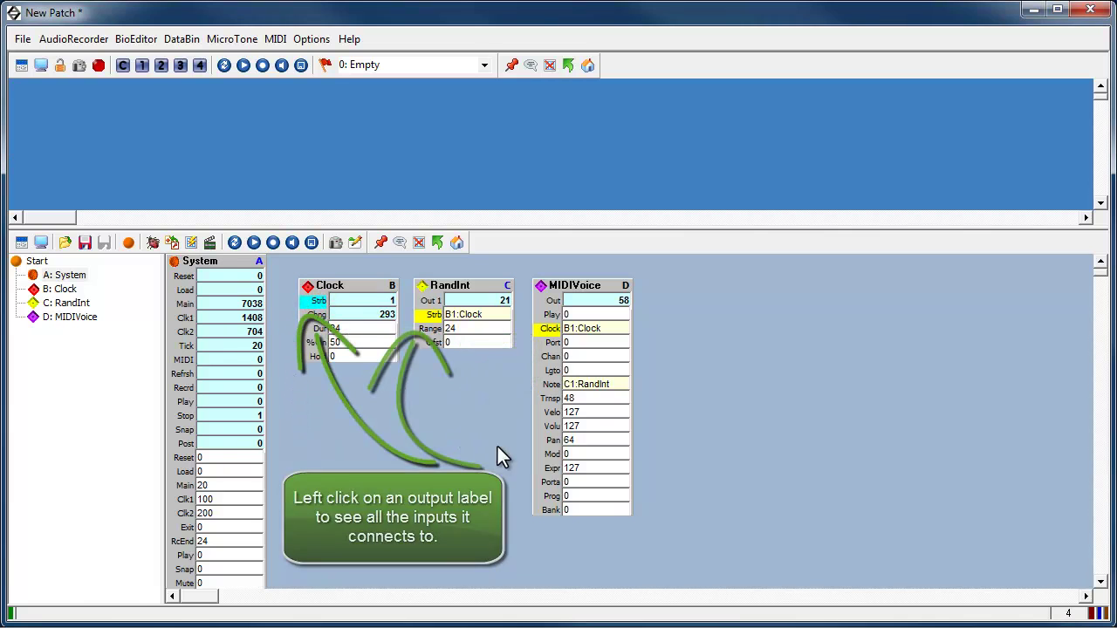
pyautogui.click(553, 384)
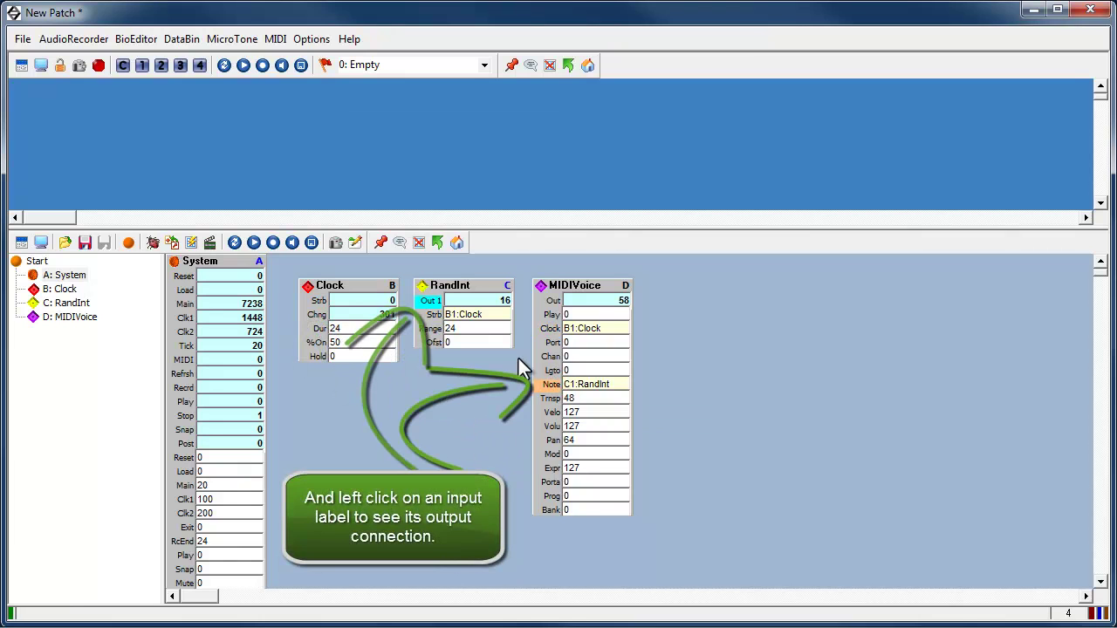
pyautogui.click(550, 329)
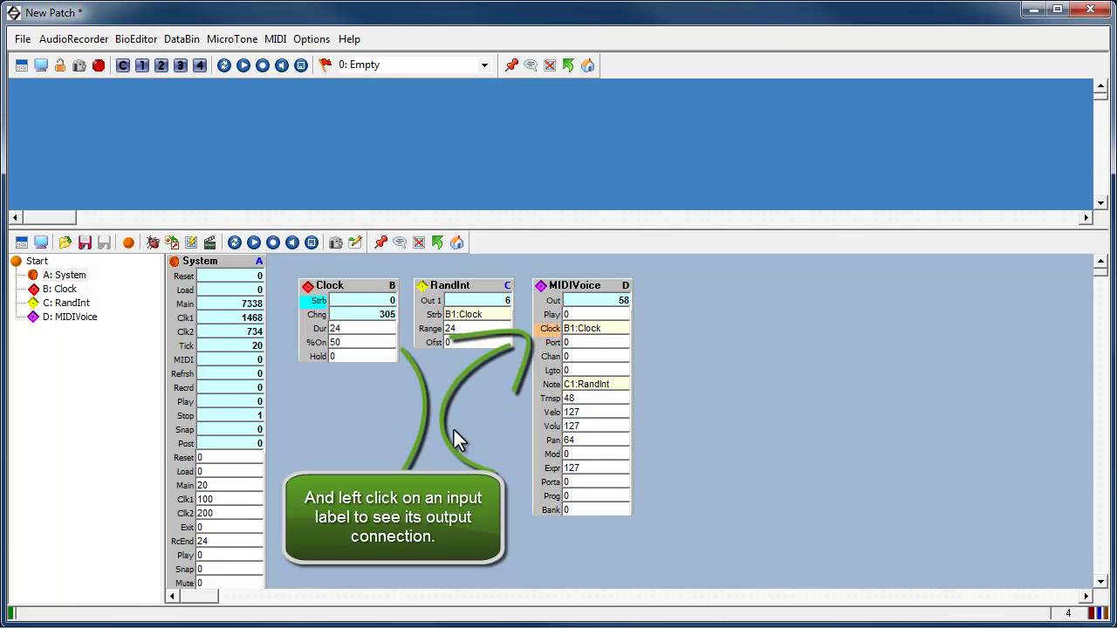
pyautogui.click(467, 391)
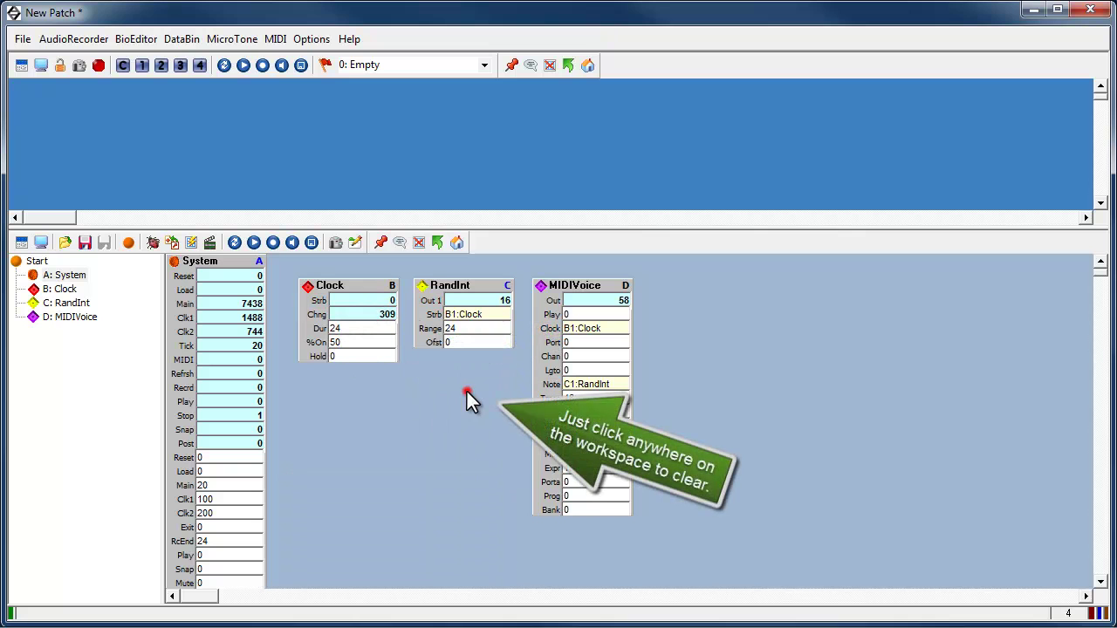
# Step: Change MIDIVoice's Play value from 0 to 1
pyautogui.click(567, 315)
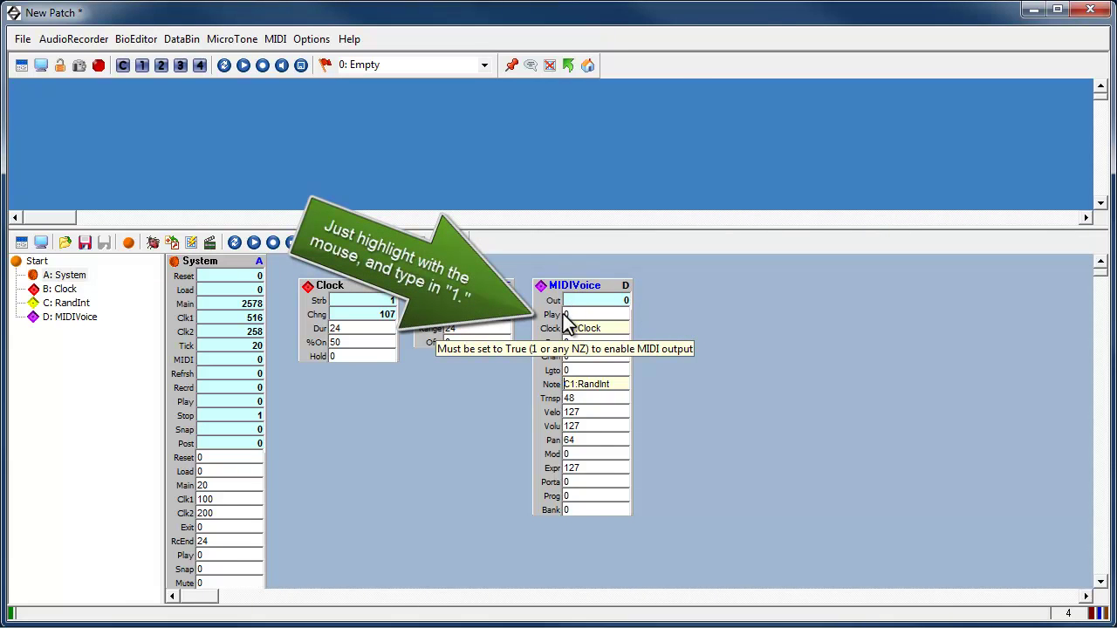
pyautogui.moveTo(575, 313); pyautogui.dragTo(548, 316)
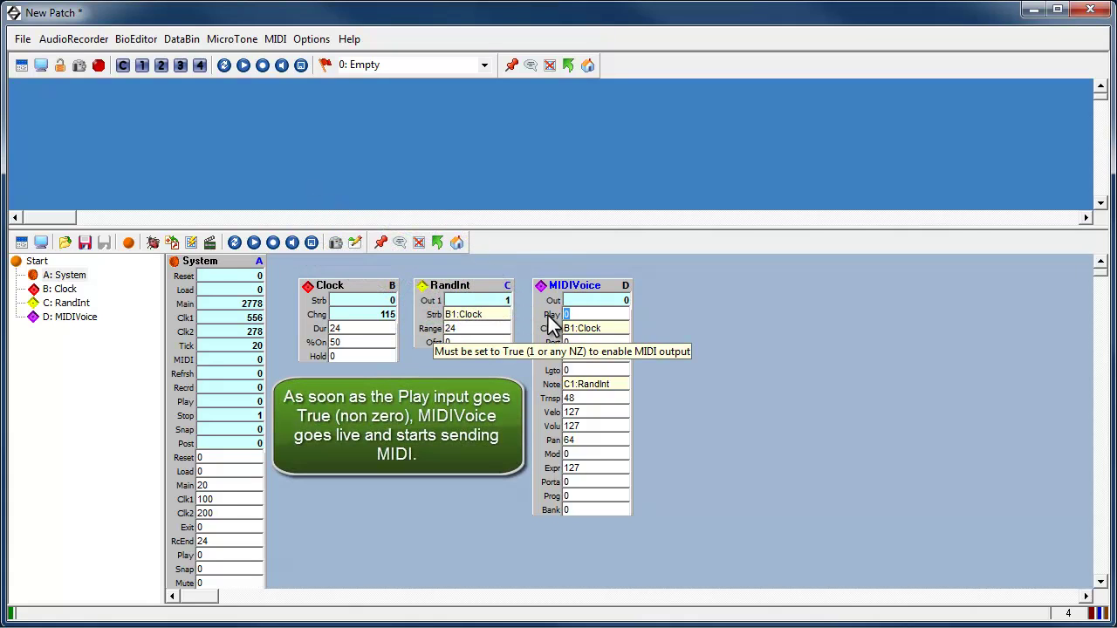
pyautogui.write('1')
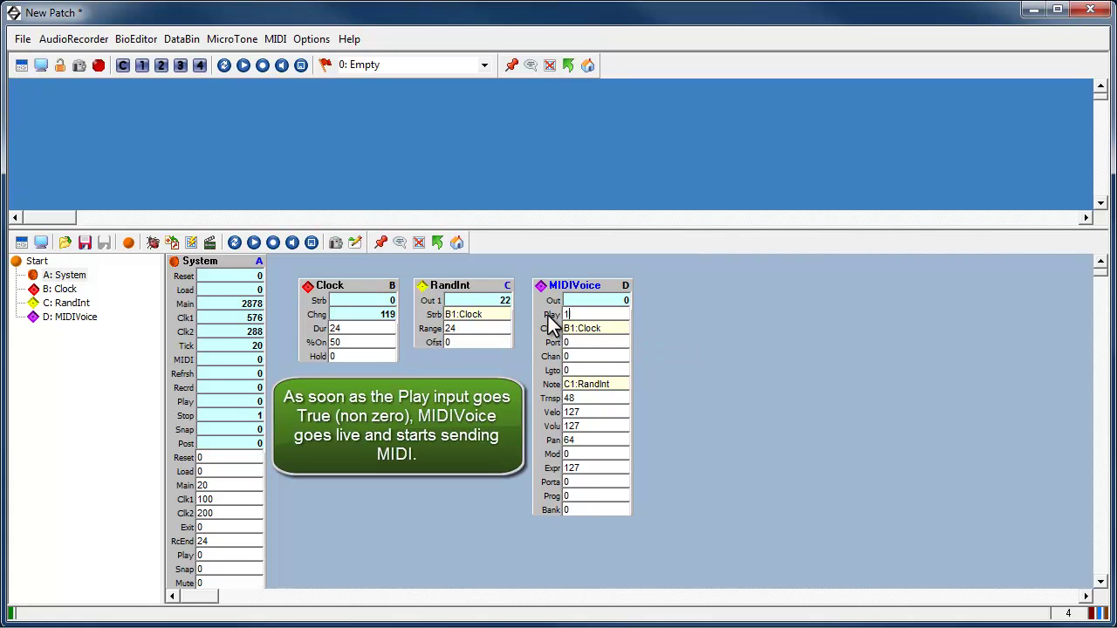